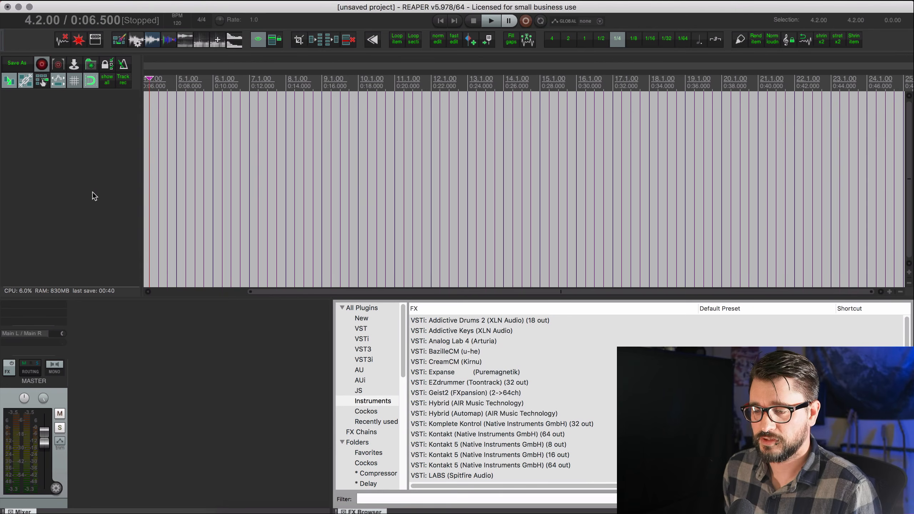
Insert the Reaktor 6 (2->16ch) virtual instrument on a new track, declining the additional output tracks
right_click(92, 195)
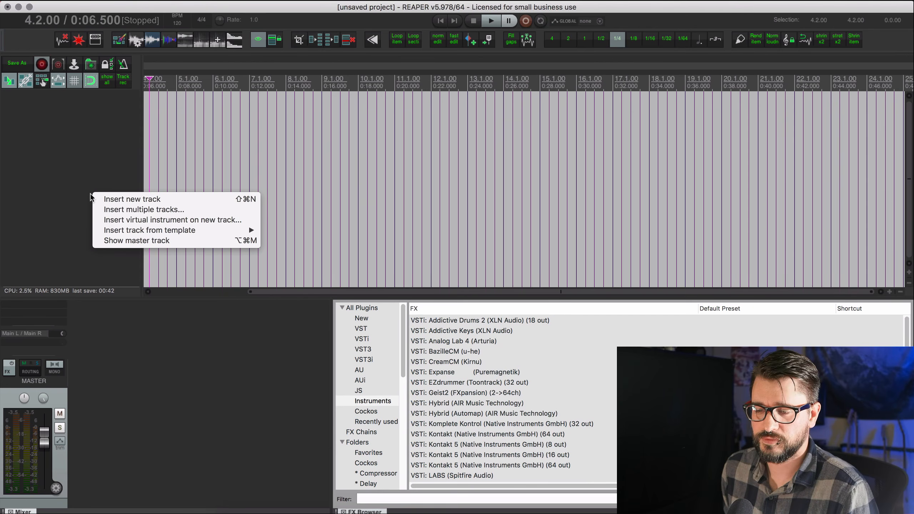
left_click(127, 219)
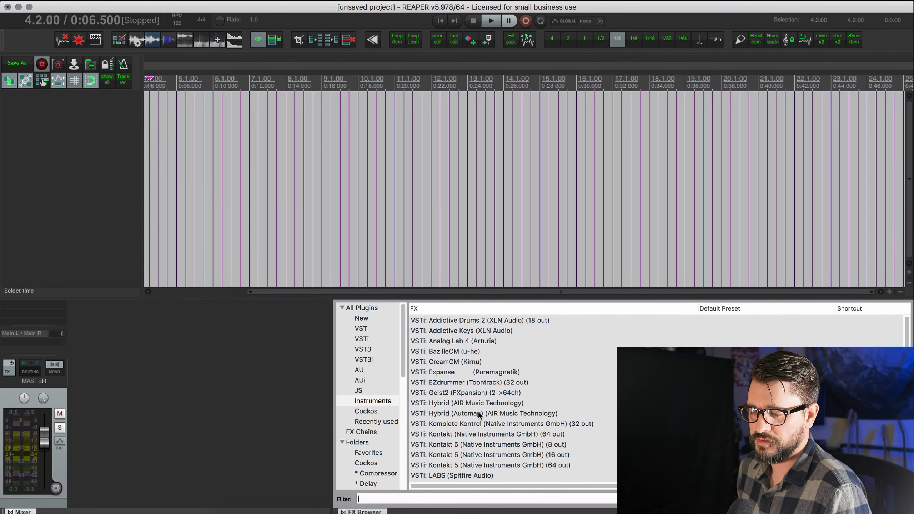
scroll(481, 416, "down", 4)
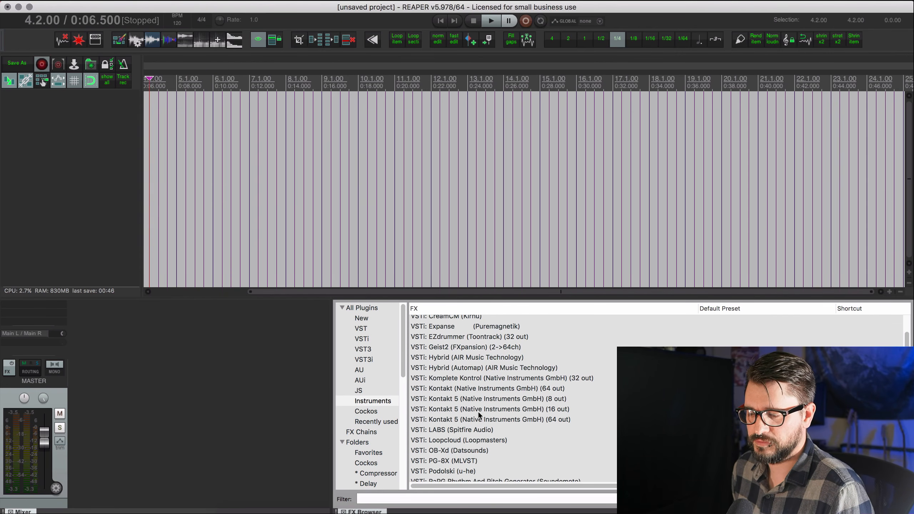
scroll(479, 415, "down", 10)
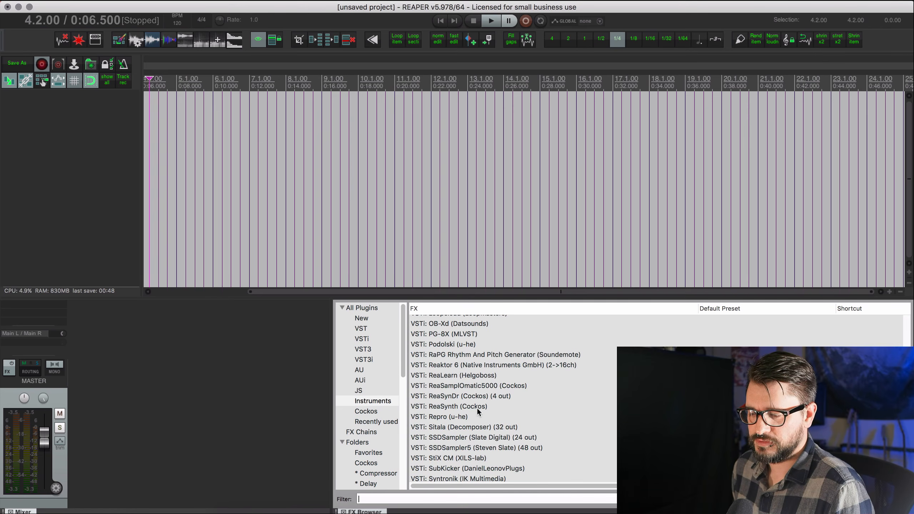
left_click(462, 365)
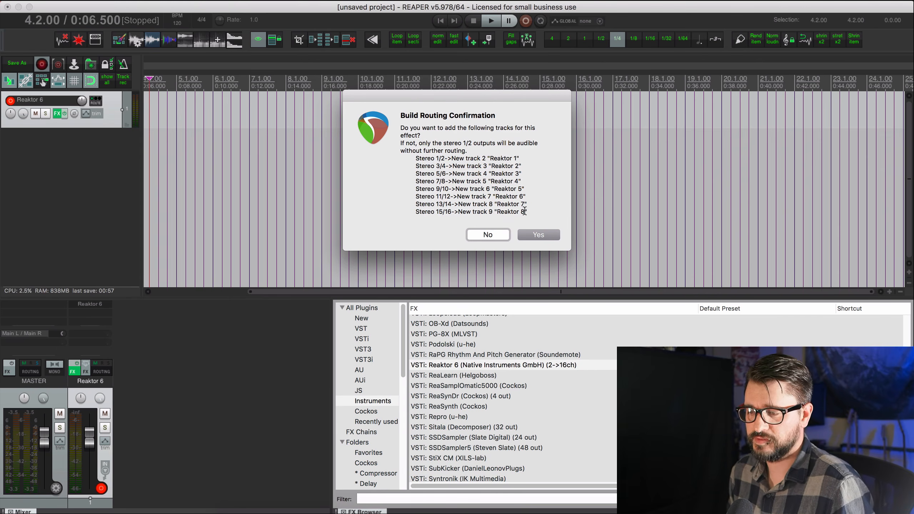
left_click(496, 235)
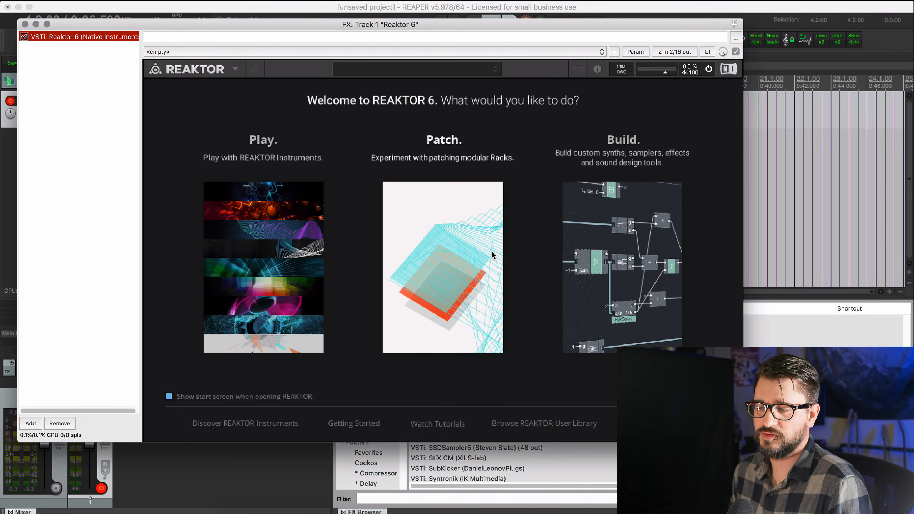
Start a modular rack with Reaktor's Patch option and look at the New Rack command for creating one
left_click(475, 262)
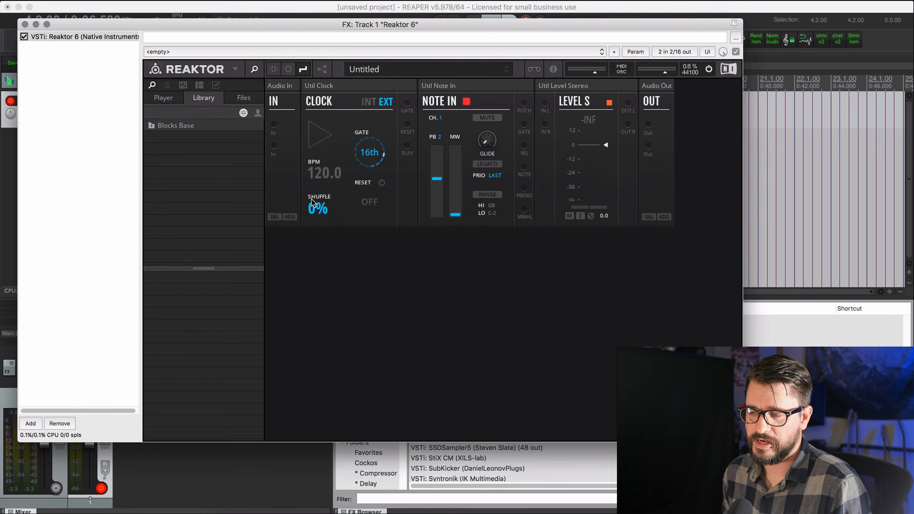
left_click(235, 69)
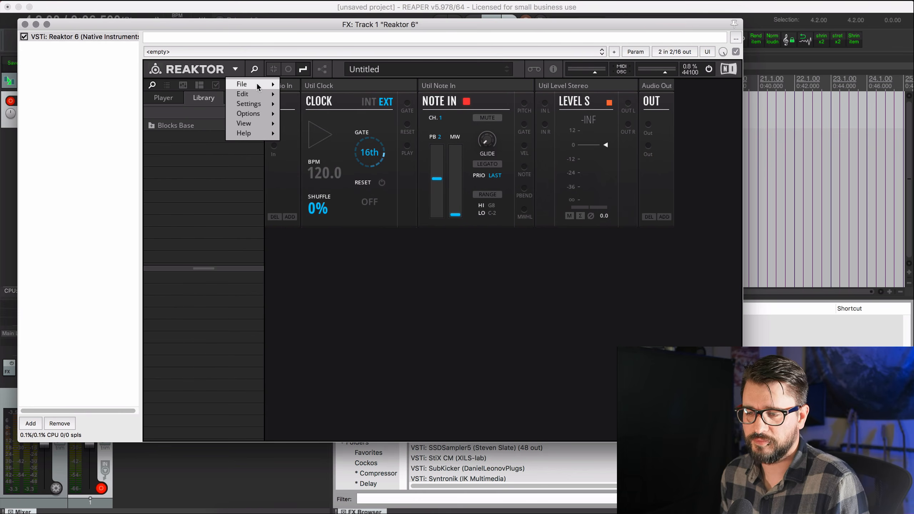
mouse_move(258, 86)
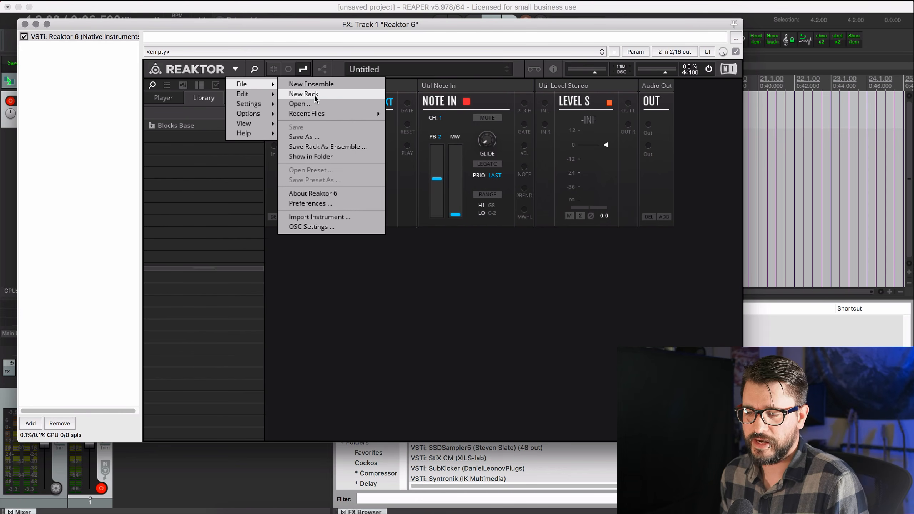
left_click(460, 245)
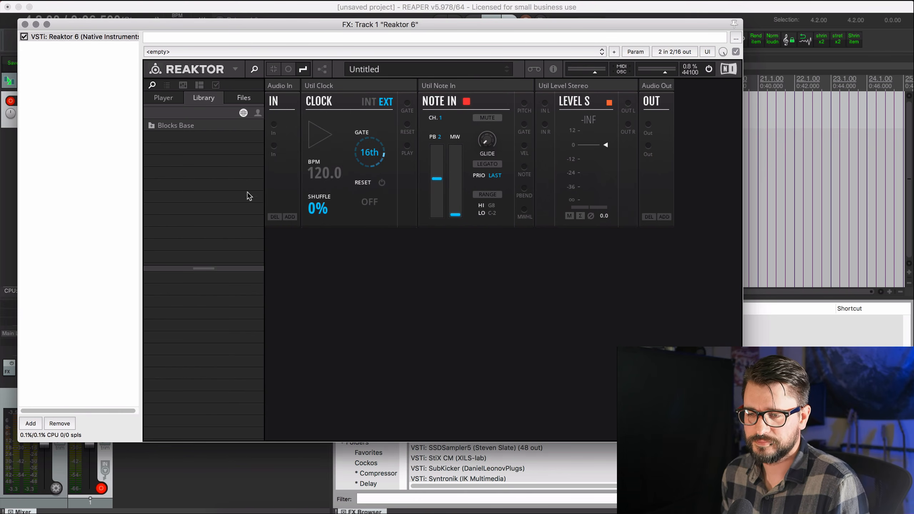
Float the Reaktor 6 plug-in in its own window, close the FX chain window, and enlarge Reaktor to nearly fill the screen
double_click(48, 37)
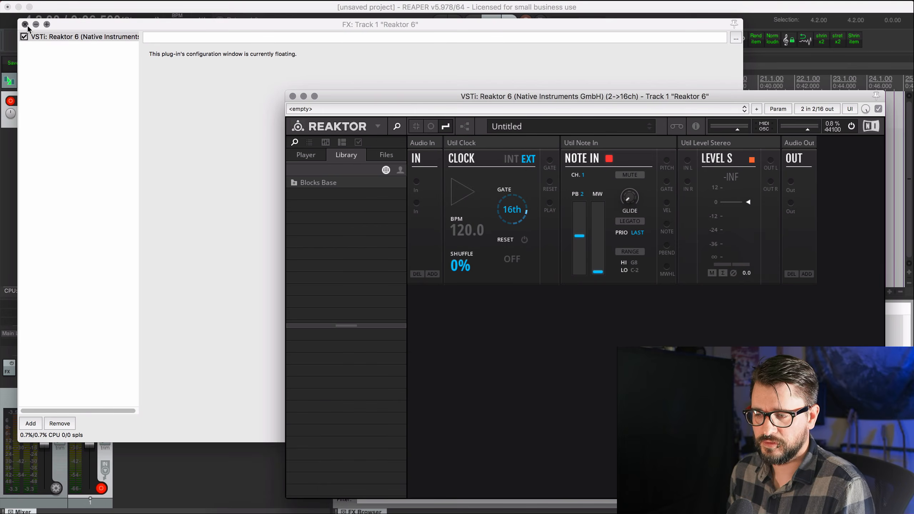
left_click(26, 24)
left_click_drag(364, 96, 83, 18)
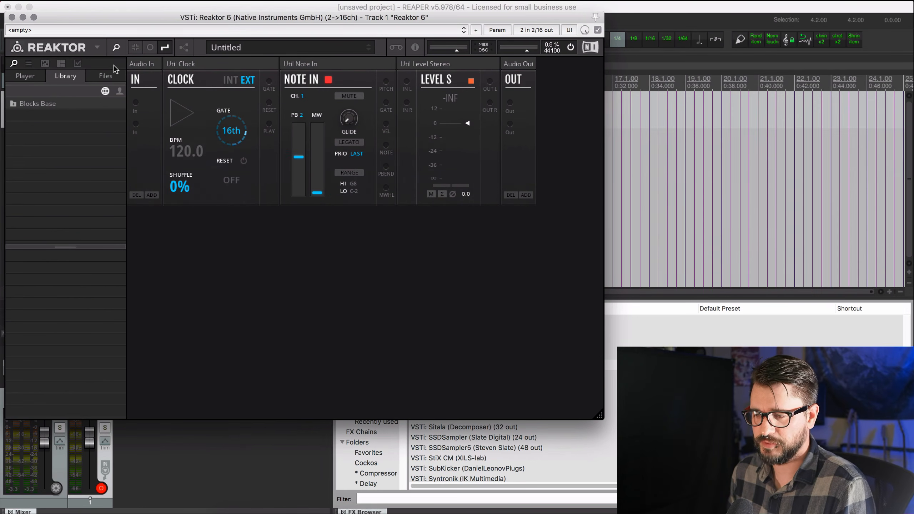
double_click(603, 418)
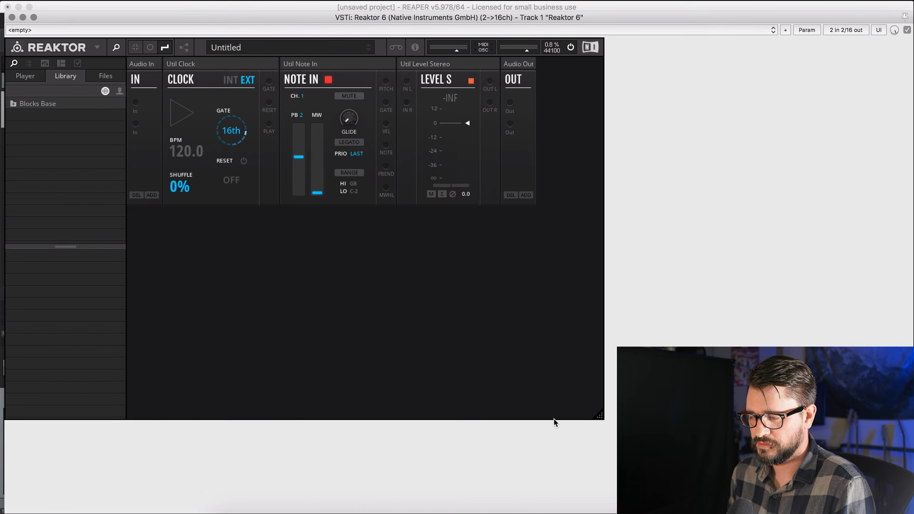
left_click_drag(599, 416, 902, 502)
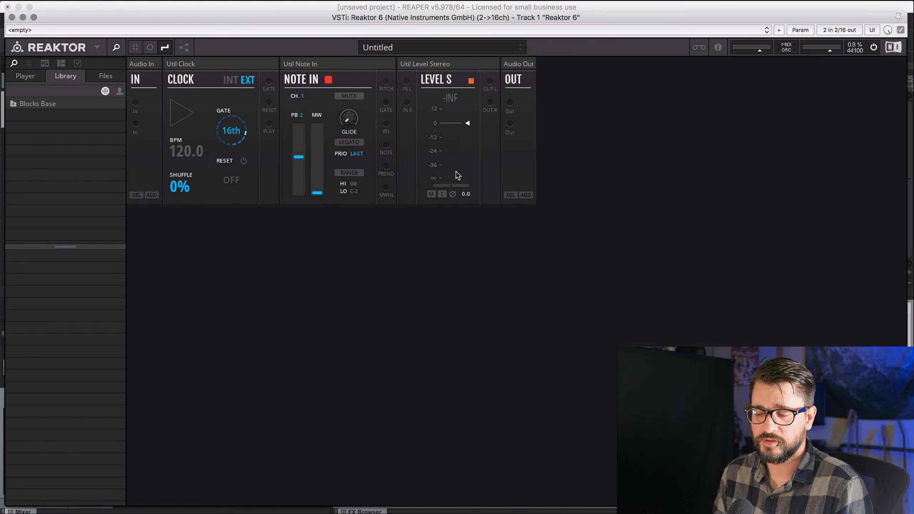
Uncover the timeline and play the project briefly from bar 9 to examine the Clock block's external sync
left_click(149, 65)
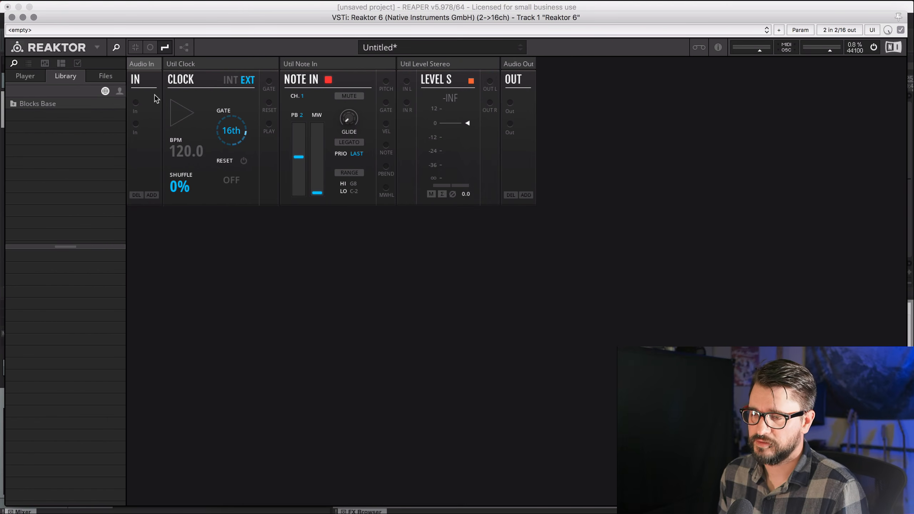
left_click(205, 66)
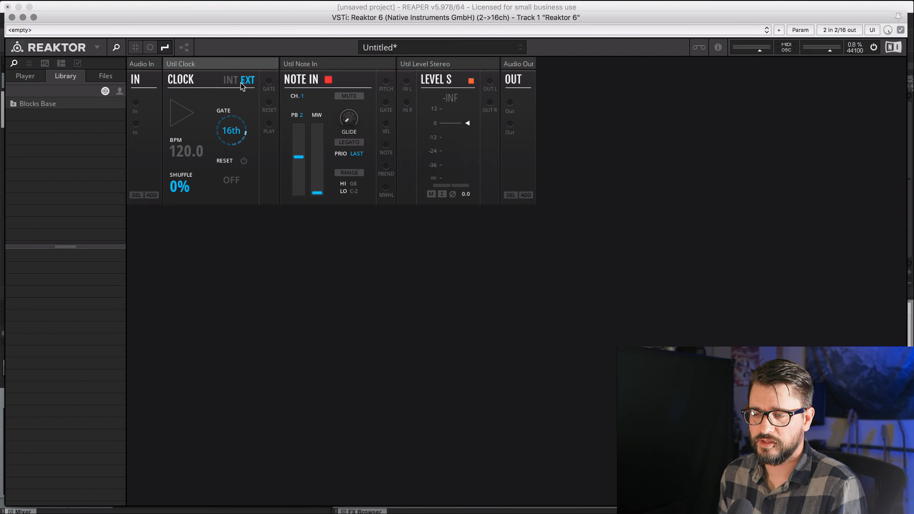
double_click(150, 20)
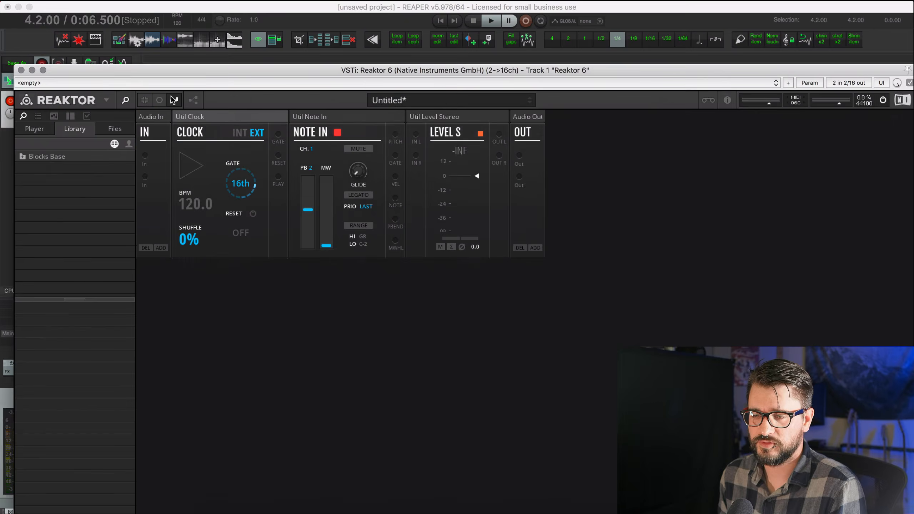
left_click(322, 82)
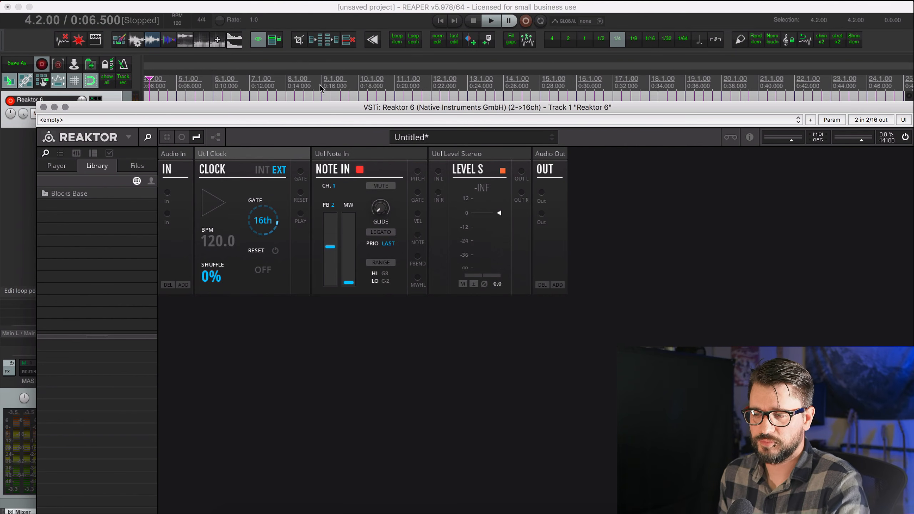
key("space")
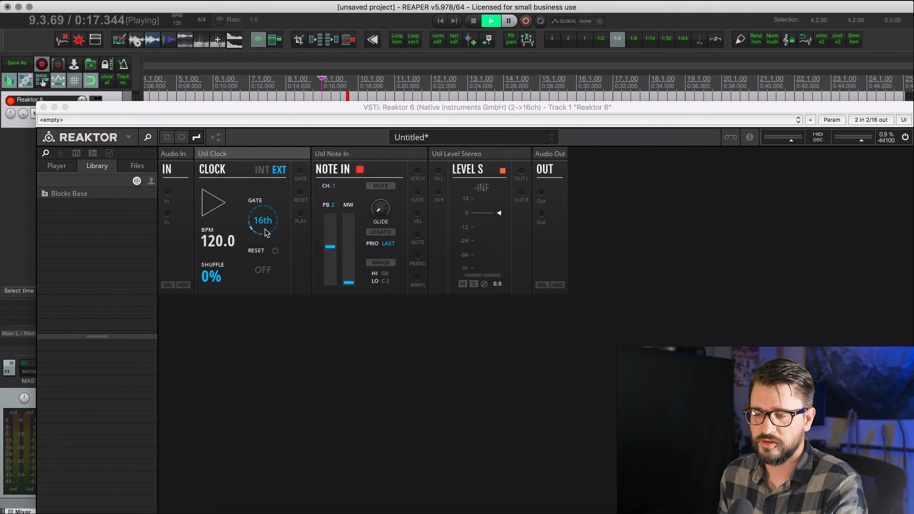
key("space")
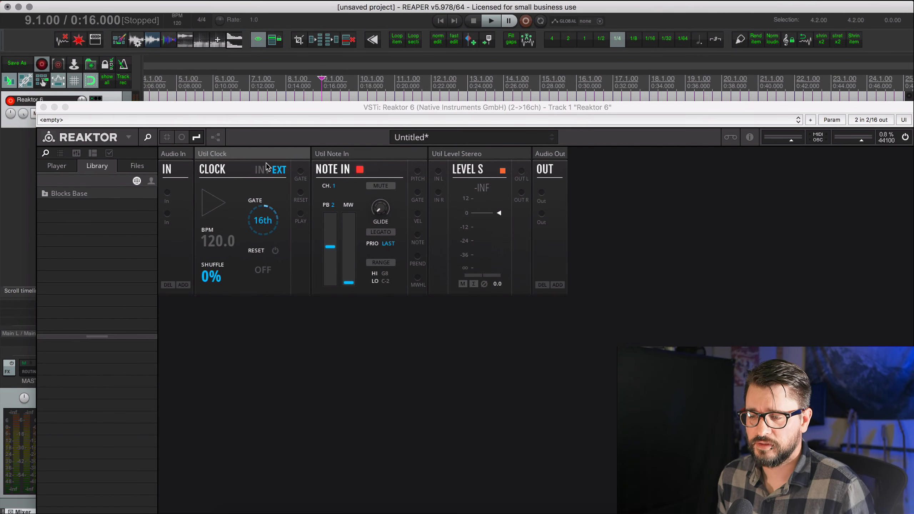
Switch the Clock block to INT, test its own start and stop, and move the Reaktor window back up
left_click(267, 171)
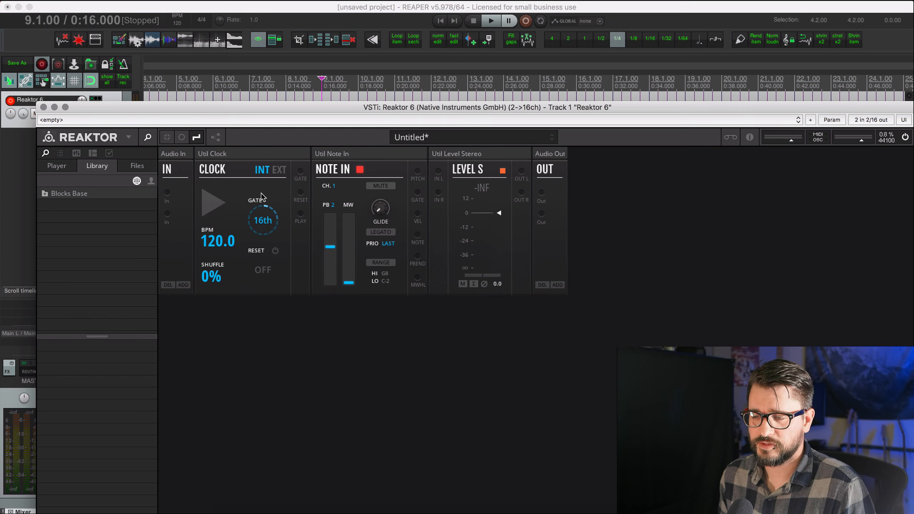
left_click(212, 206)
left_click(213, 209)
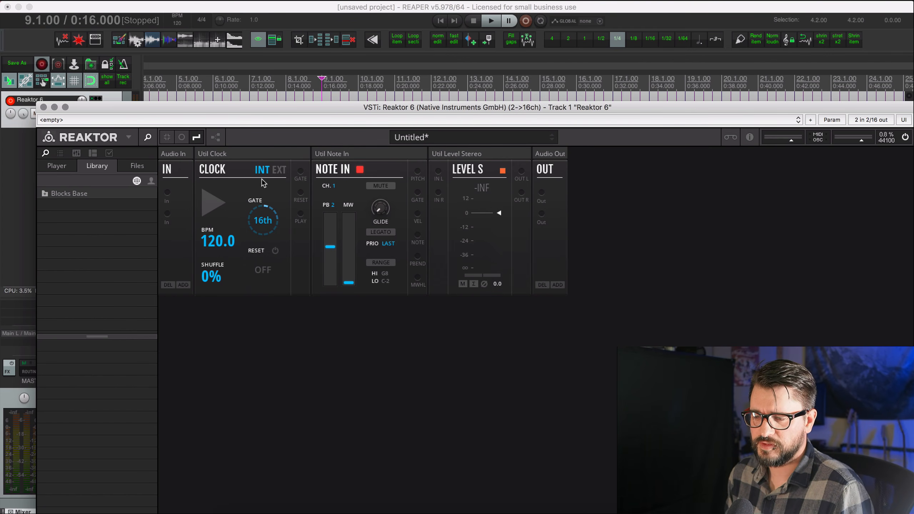
left_click_drag(250, 107, 218, 20)
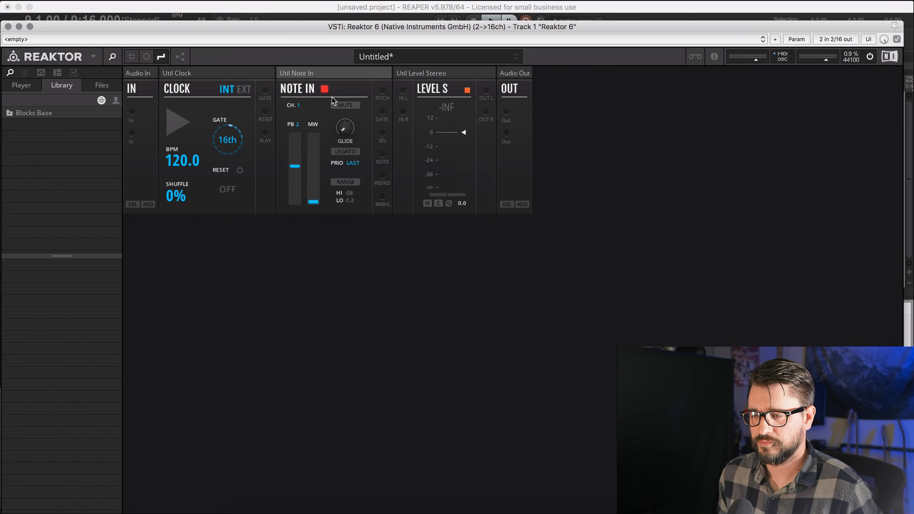
Delete the Level S block from the rack
right_click(447, 74)
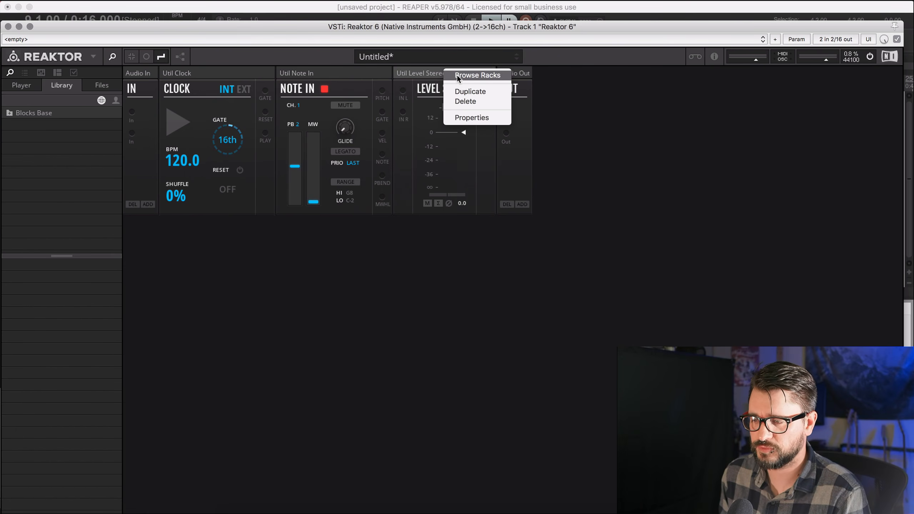
left_click(486, 101)
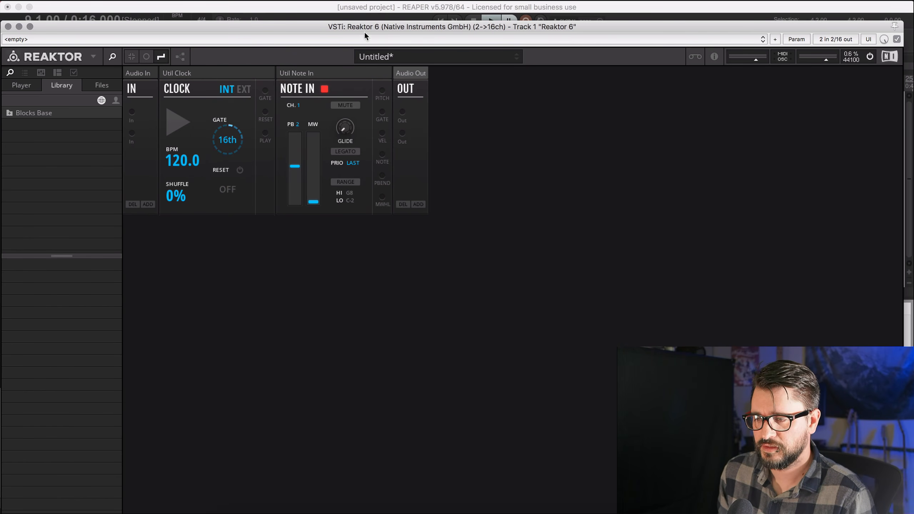
mouse_move(364, 27)
left_mouse_down()
mouse_move(367, 94)
mouse_move(392, 172)
mouse_move(364, 25)
left_mouse_up()
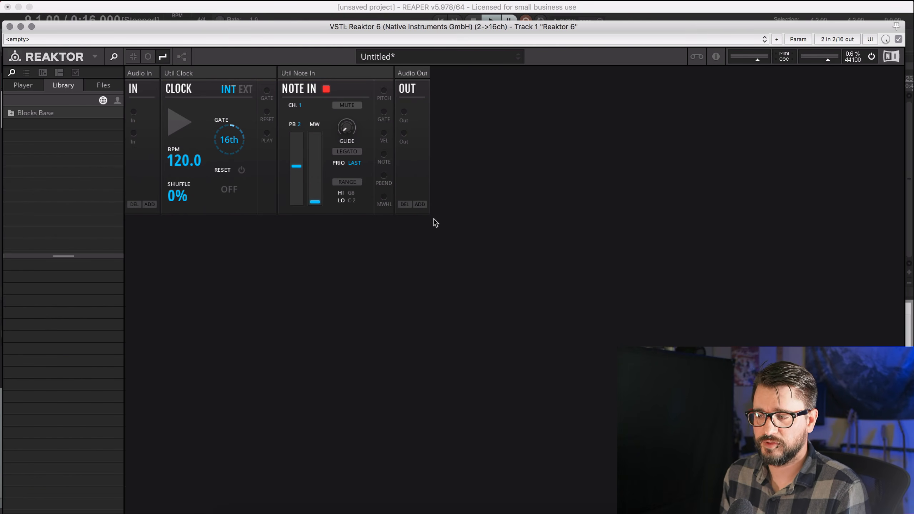
Add two extra output ports to the Audio Out block
left_click(421, 205)
left_click(420, 205)
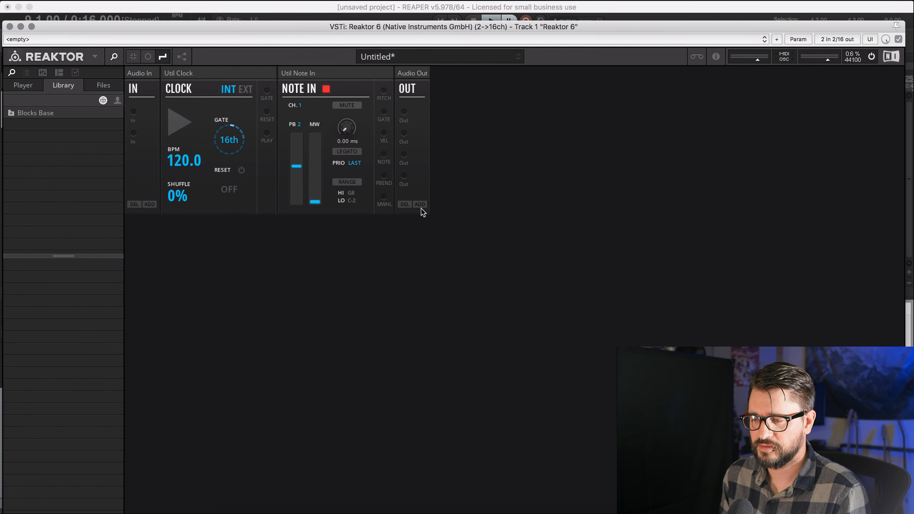
mouse_move(404, 155)
left_mouse_down()
mouse_move(423, 158)
mouse_move(412, 159)
left_mouse_up()
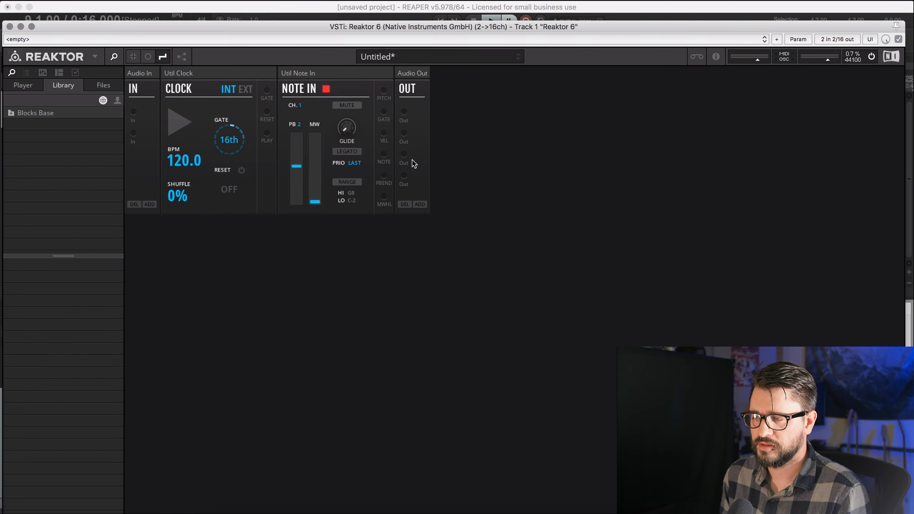
Extend the track's channels to eight in the plug-in pin connector for Reaktor's multiple outputs
left_click(830, 40)
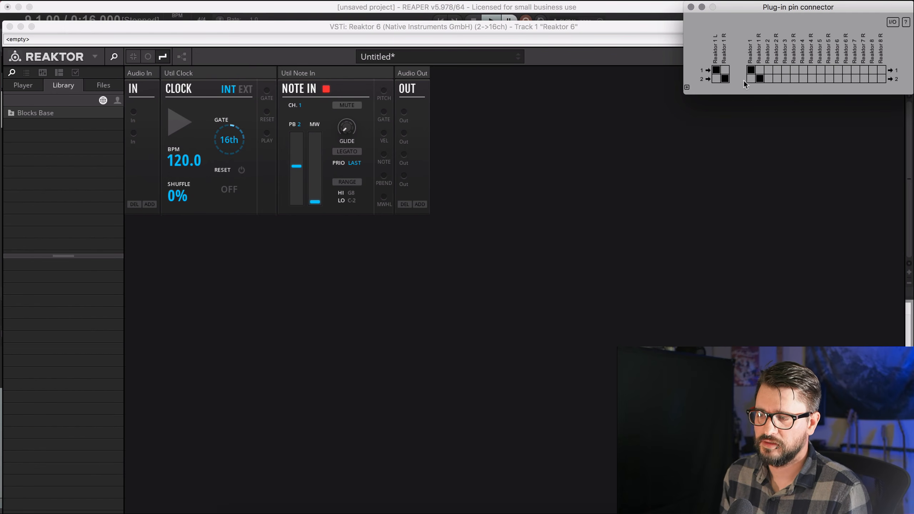
left_click(687, 88)
left_click(686, 106)
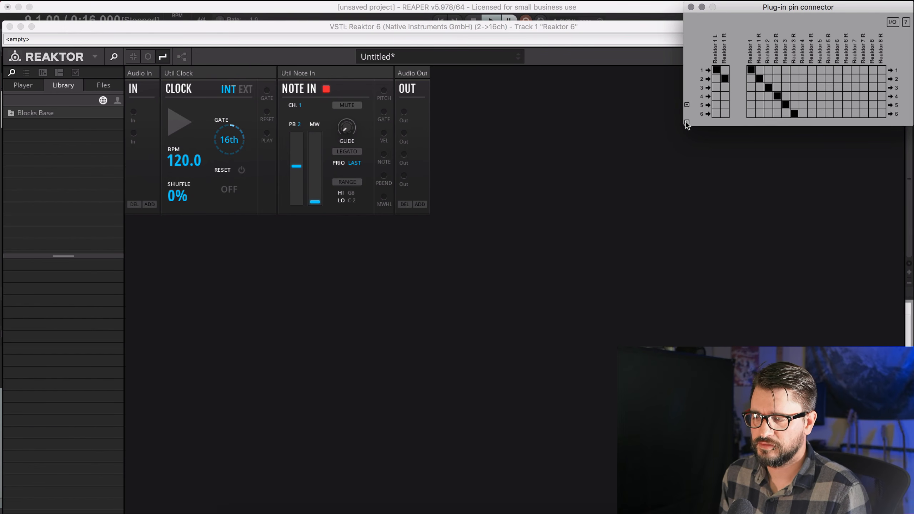
left_click(686, 122)
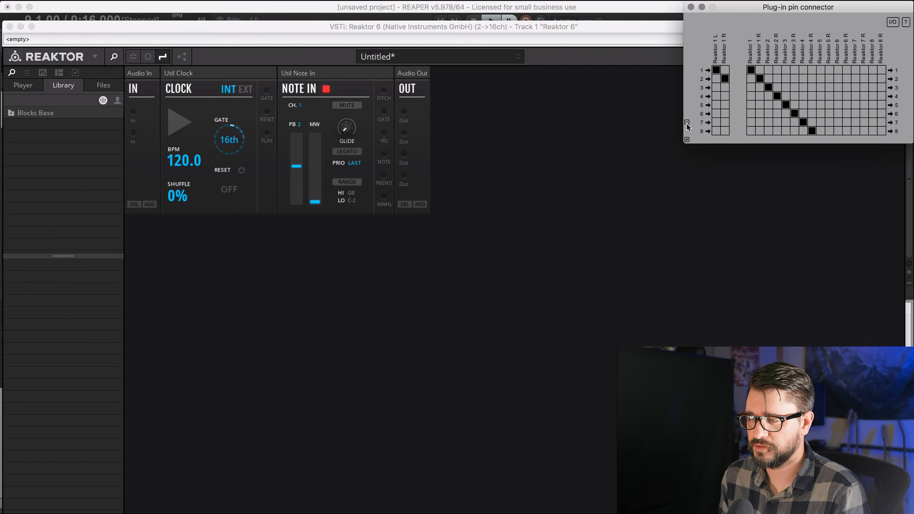
Remove the two extra output ports from the Audio Out block, and hide and reshow Reaktor's browser
left_click(406, 205)
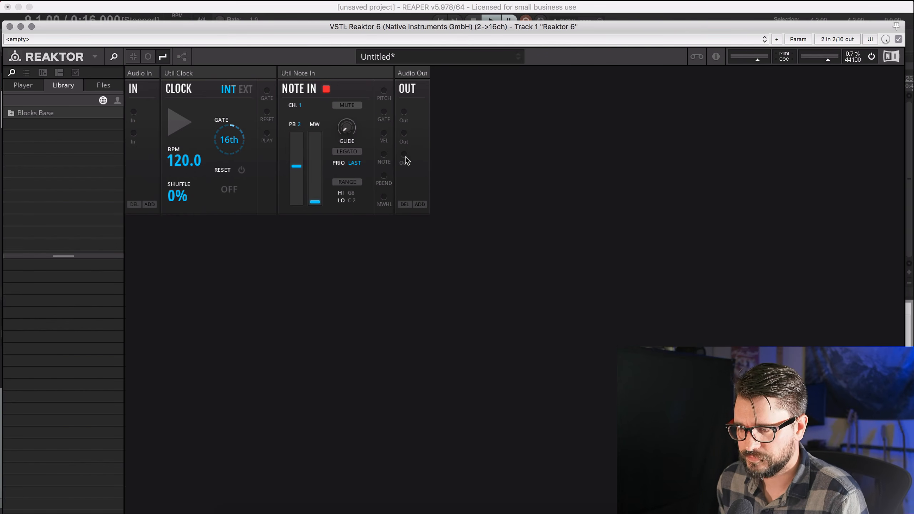
left_click(405, 204)
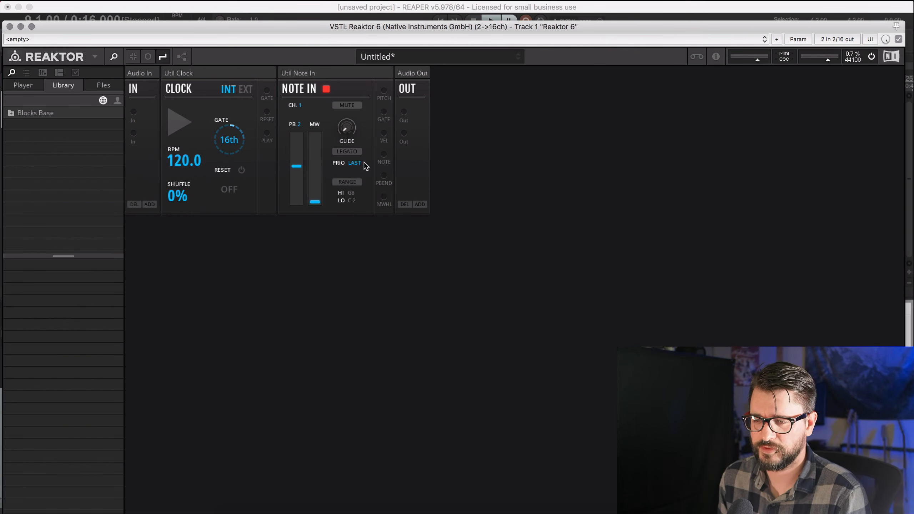
left_click(113, 56)
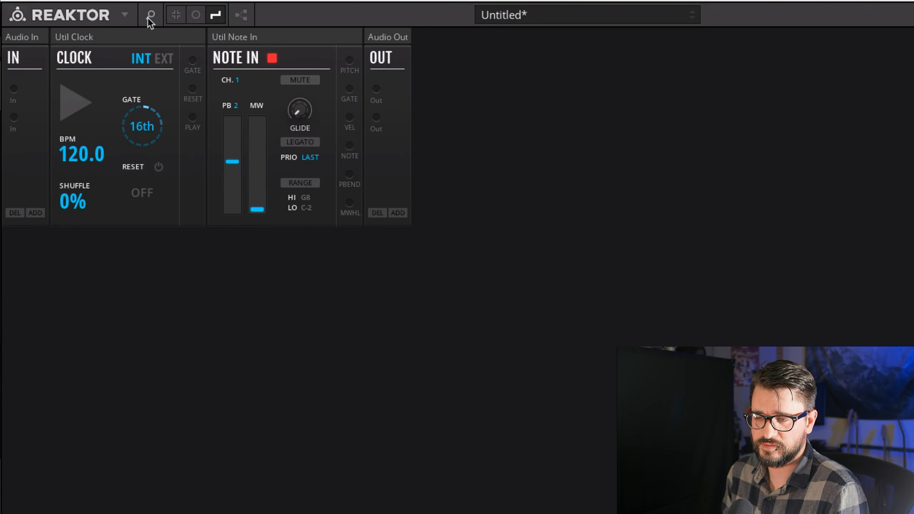
left_click(150, 16)
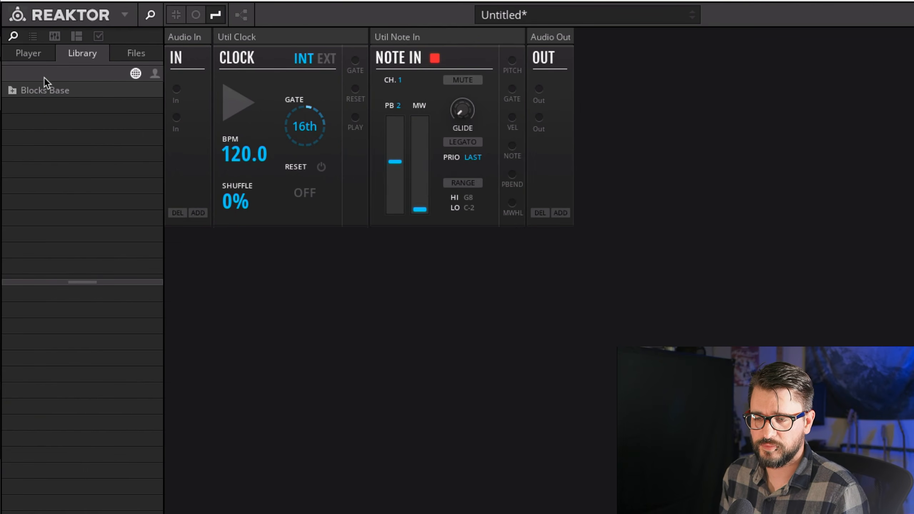
Open the Bento Box folder under Blocks Base in the library and review its blocks from Bento VCA to the 8 Steps Sequencer
left_click(12, 38)
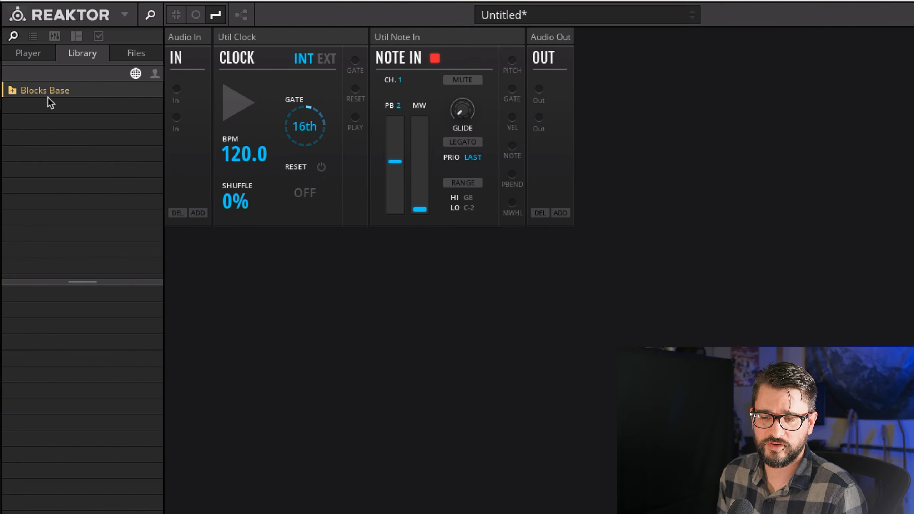
left_click(12, 91)
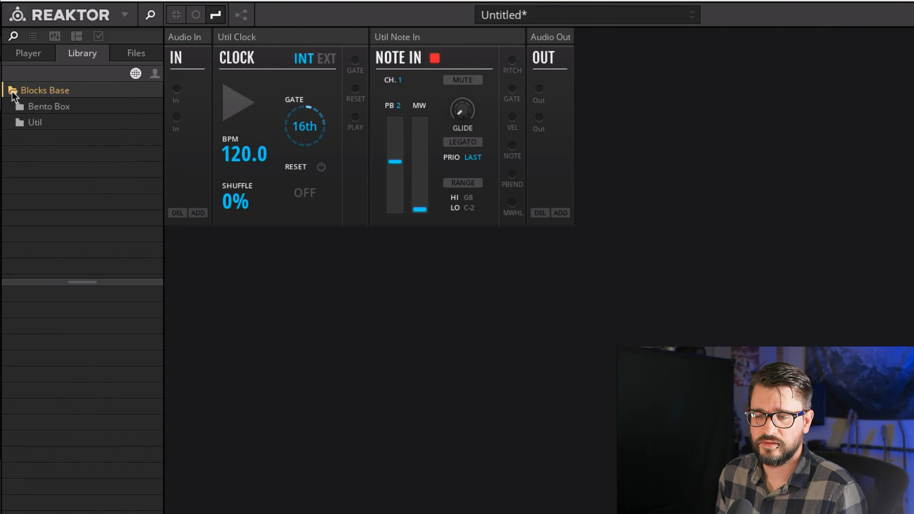
left_click(67, 114)
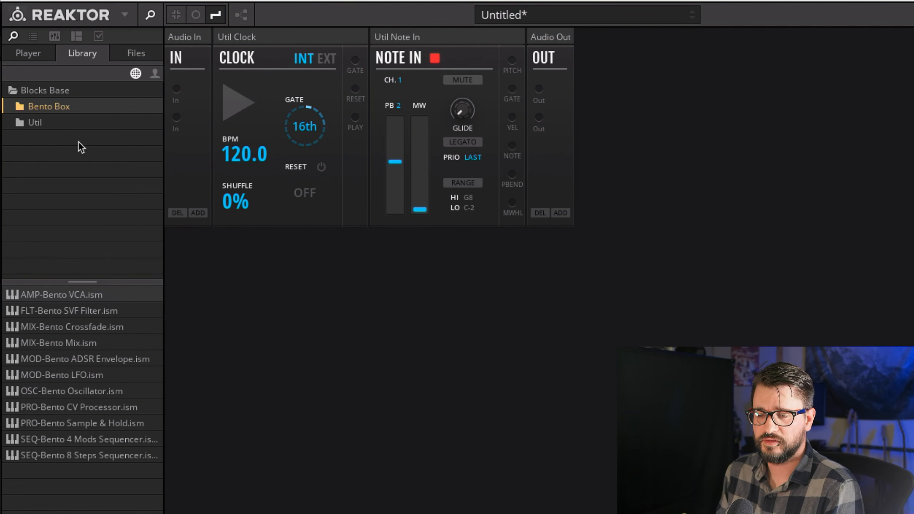
left_click(96, 294)
left_click(110, 311)
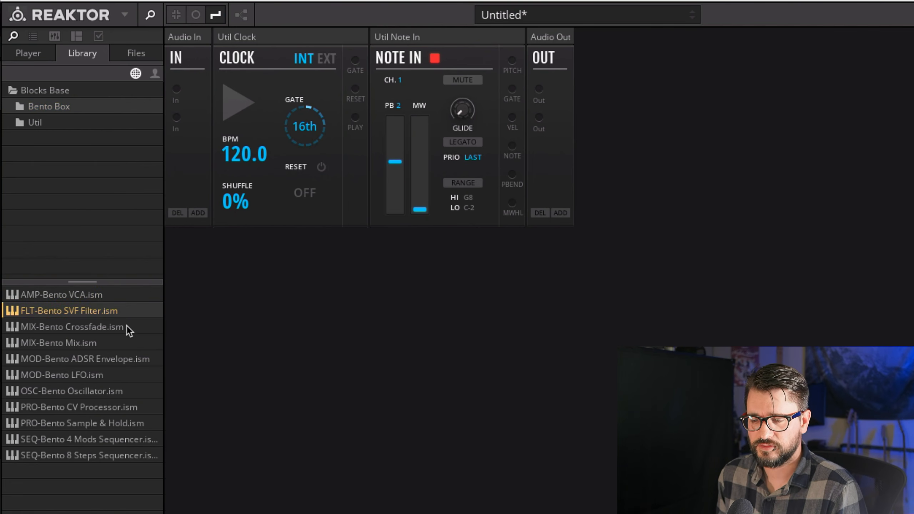
left_click(128, 326)
left_click(120, 344)
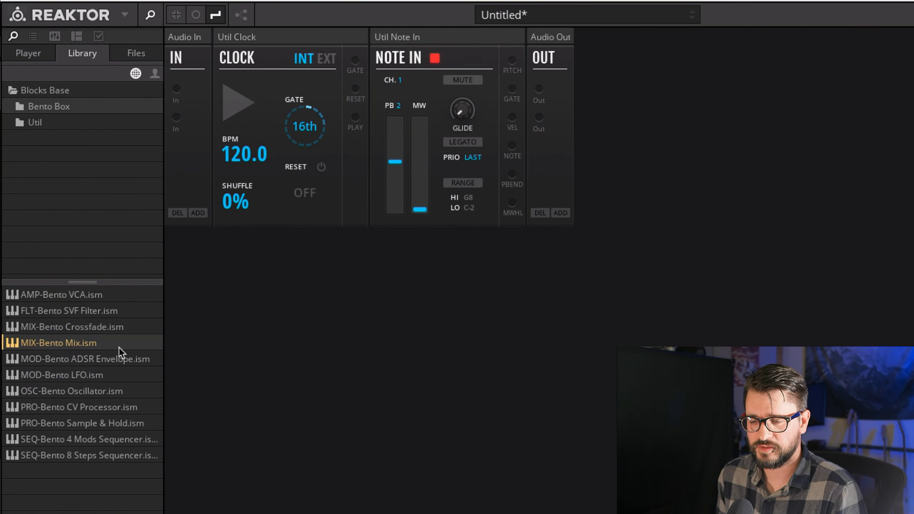
left_click(129, 363)
left_click(125, 379)
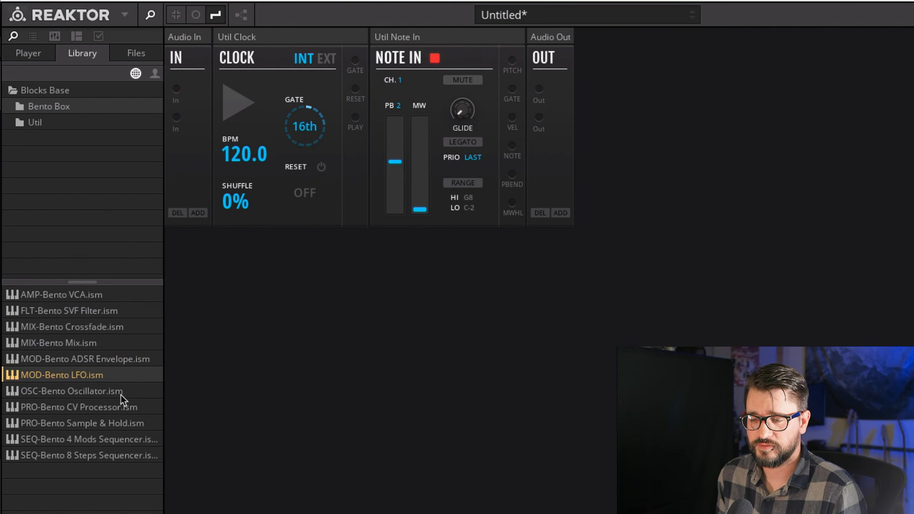
left_click(121, 393)
left_click(127, 406)
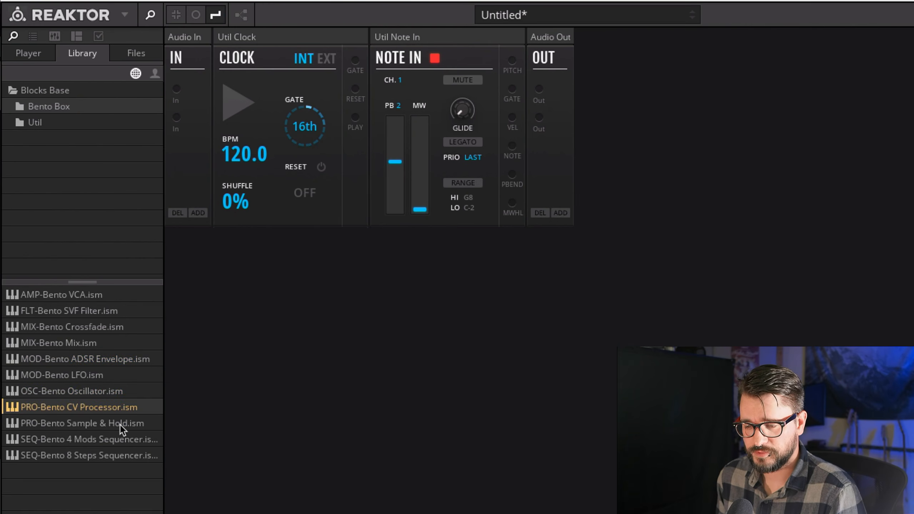
left_click(121, 424)
left_click(125, 441)
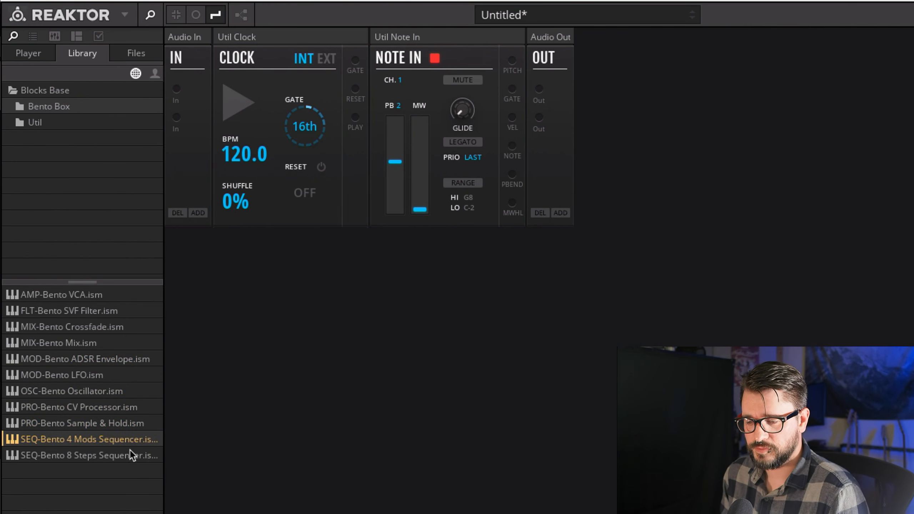
left_click(121, 456)
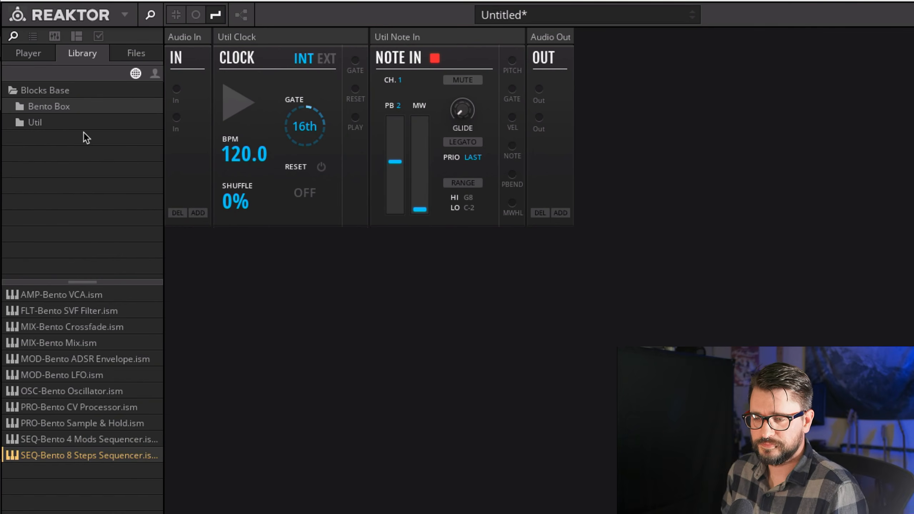
Add the Util Mix 4 block from the Util folder to the rack between Note In and Audio Out
left_click(61, 127)
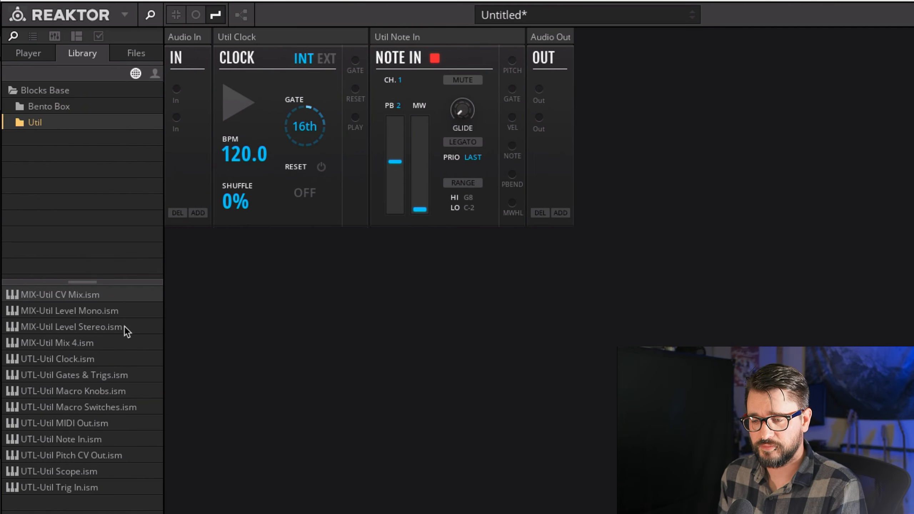
left_click(96, 343)
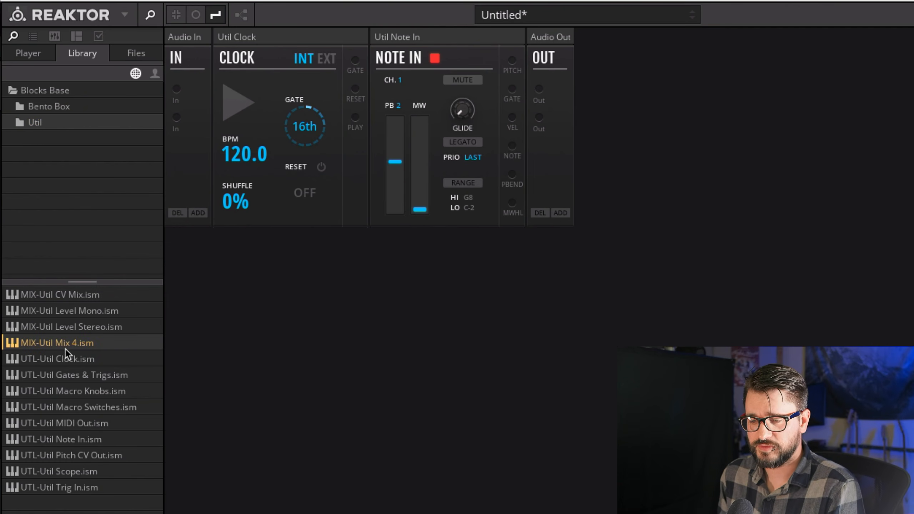
left_click_drag(54, 348, 532, 100)
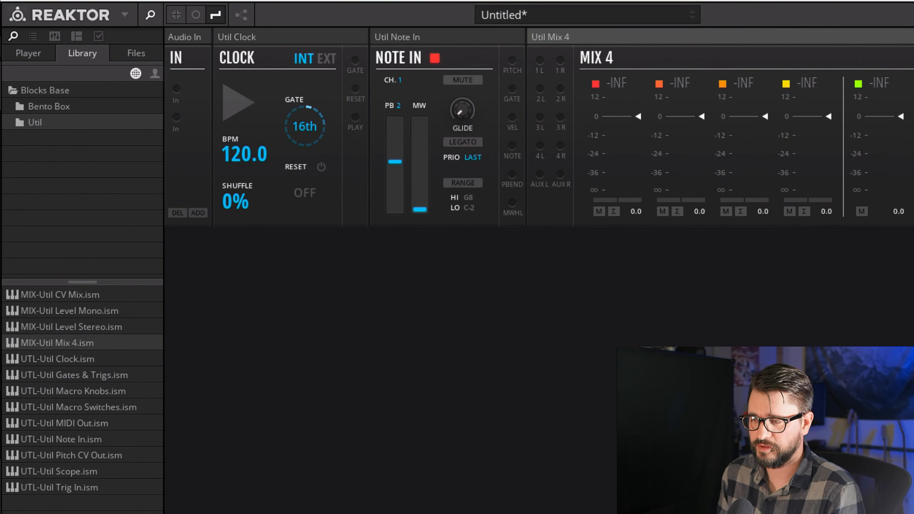
Add the Util Macro Knobs and Util Macro Switches blocks side by side in a second rack row
left_click(108, 363)
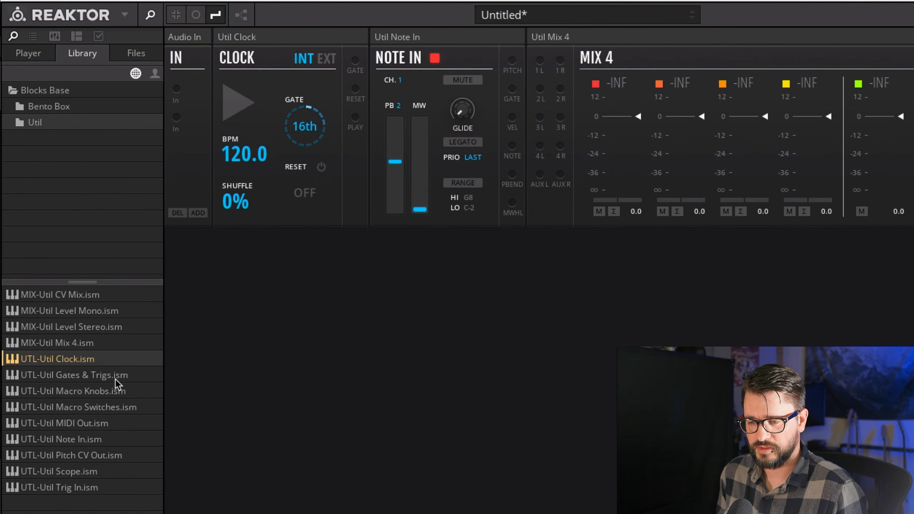
left_click(93, 394)
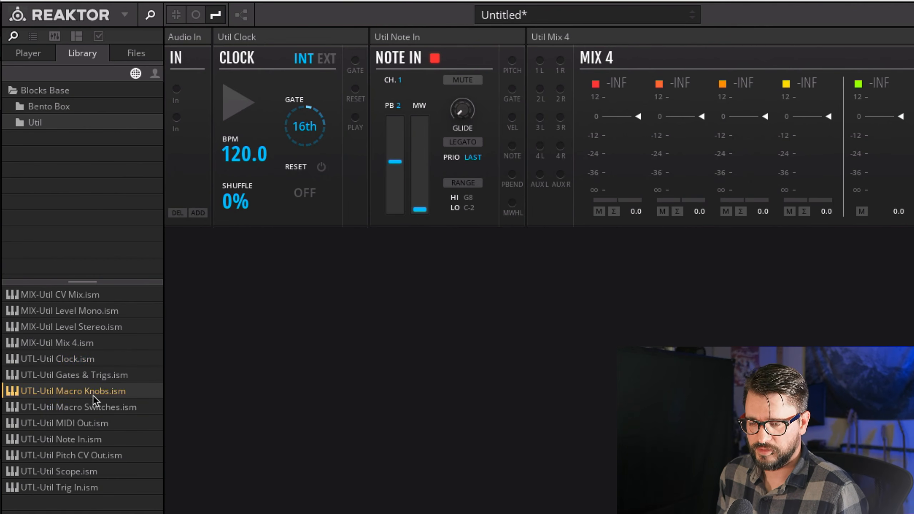
left_click_drag(91, 395, 237, 359)
left_click_drag(70, 405, 367, 418)
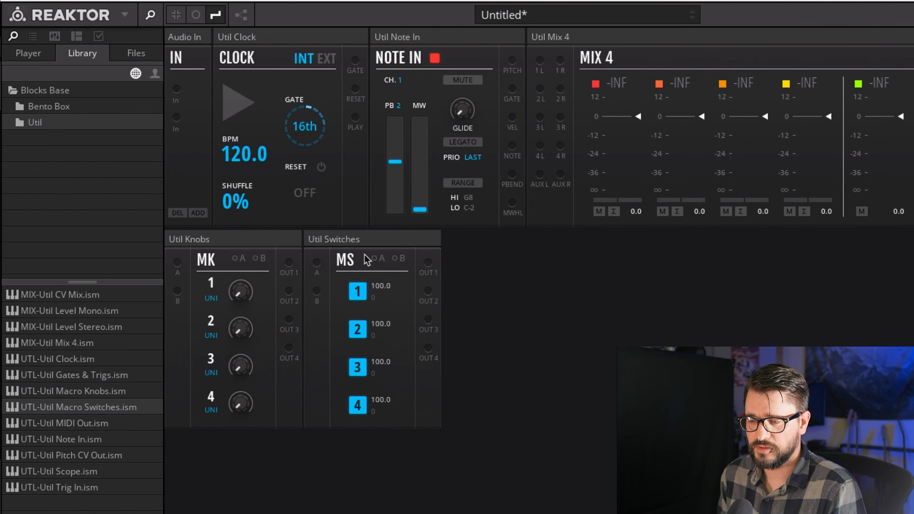
Try out switches 1 and 2 on the macro switches block, and delete the Util Knobs and Util Switches blocks
left_click(362, 293)
left_click(361, 293)
left_click(361, 293)
left_click(360, 293)
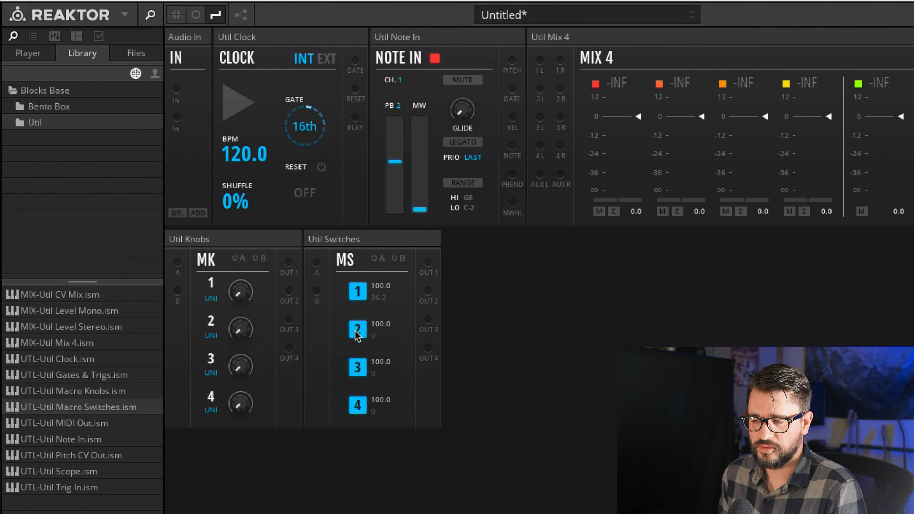
left_click(358, 334)
left_click(357, 334)
left_click(357, 293)
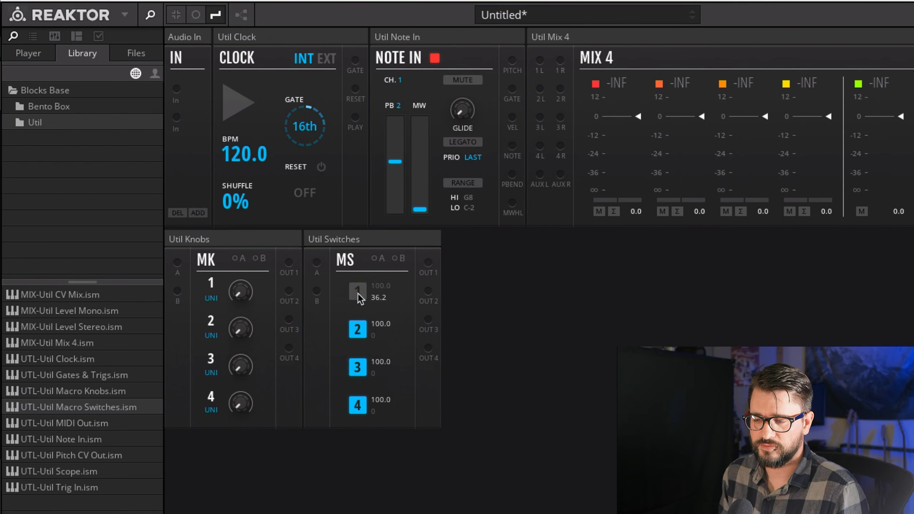
left_click(357, 294)
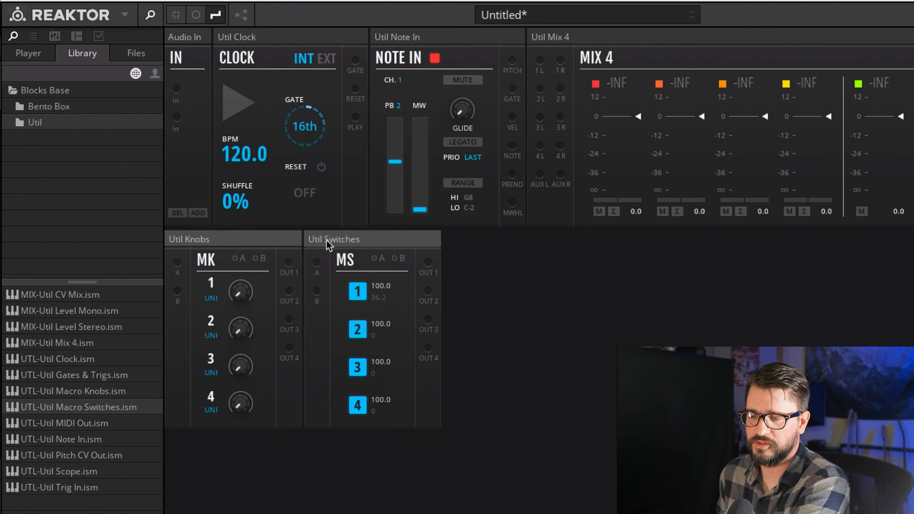
key("Delete")
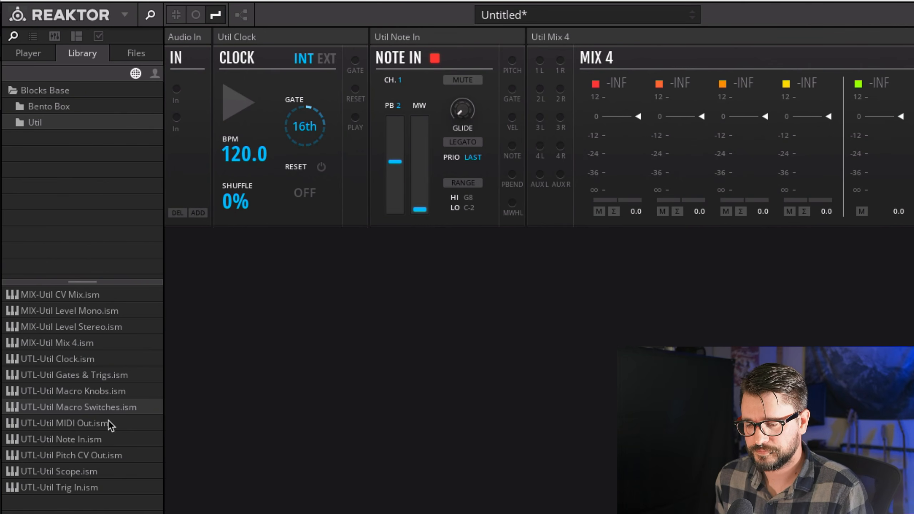
Add the Util Scope block to the rack and place it between Mix 4 and Audio Out
left_click(72, 475)
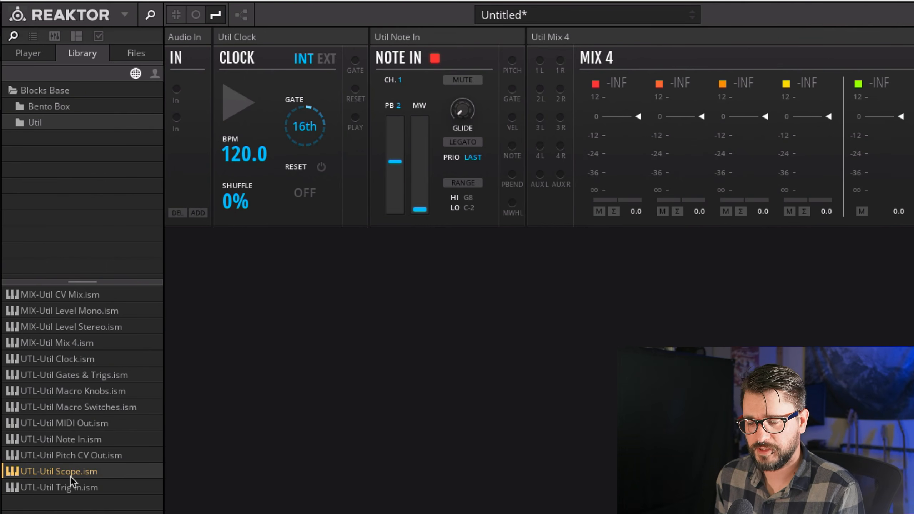
left_click_drag(69, 477, 532, 293)
left_click_drag(287, 241, 727, 178)
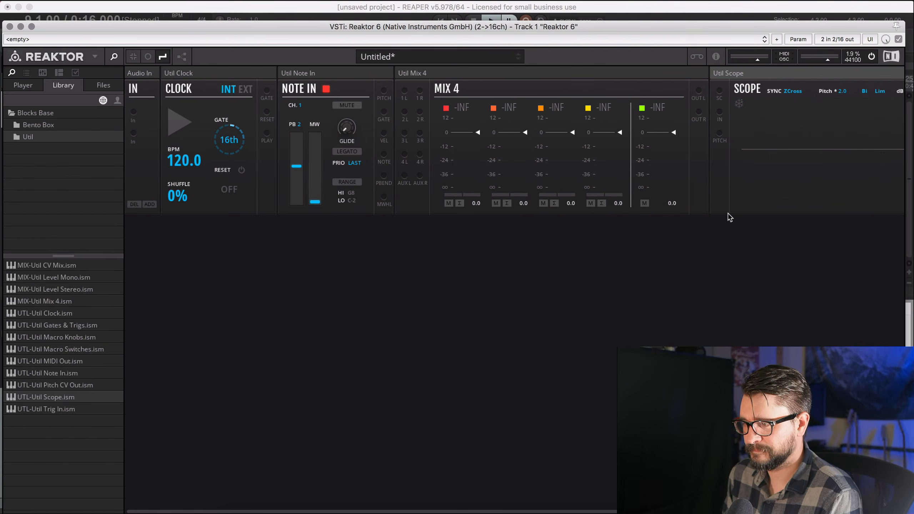
Patch Mix 4's OUT L to the Scope's IN and the first Audio Out port, and its OUT R to the second Audio Out port
scroll(728, 214, "right", 4)
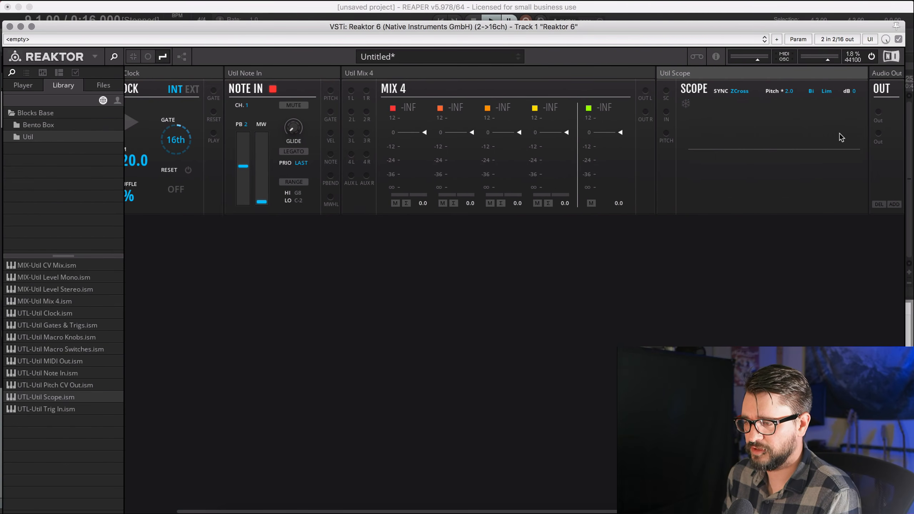
left_click_drag(645, 90, 674, 125)
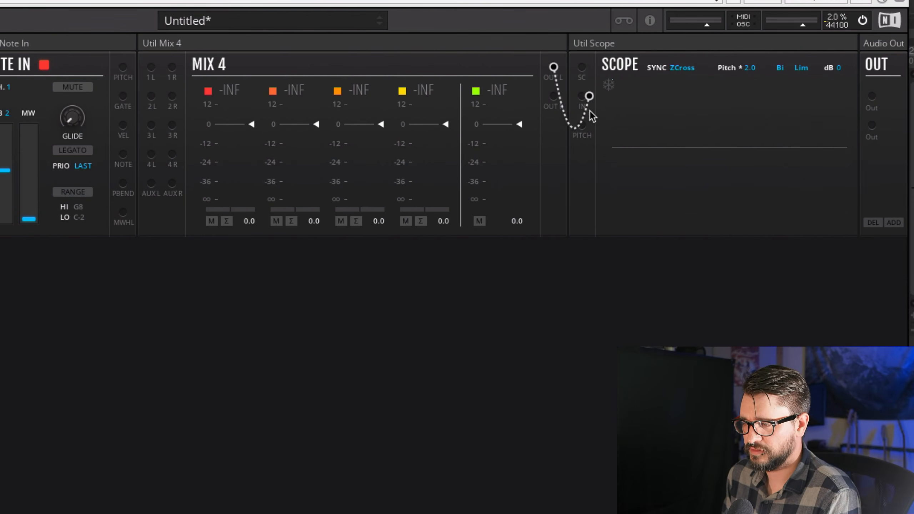
left_click_drag(590, 111, 578, 94)
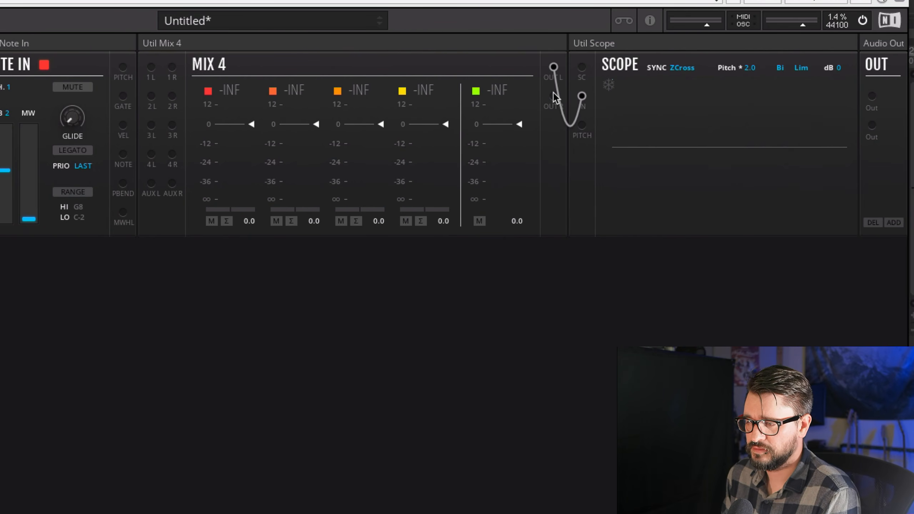
left_click_drag(554, 96, 871, 126)
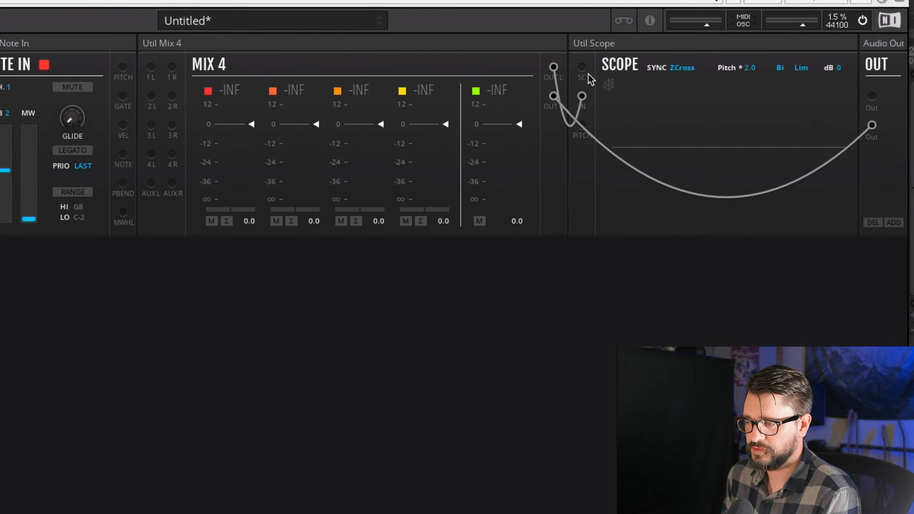
left_click_drag(555, 67, 872, 97)
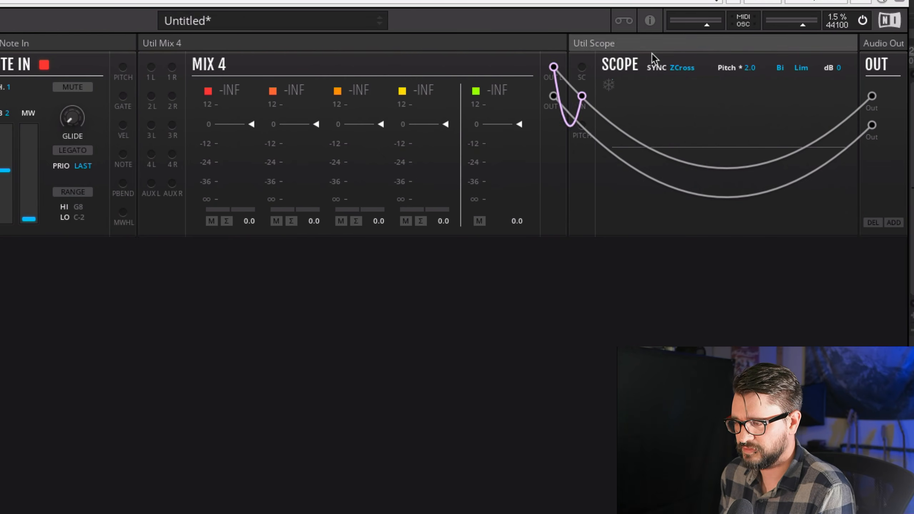
Move the Scope block to directly after the Audio Out block in the first rack row, and hide the browser
left_click_drag(652, 54, 697, 290)
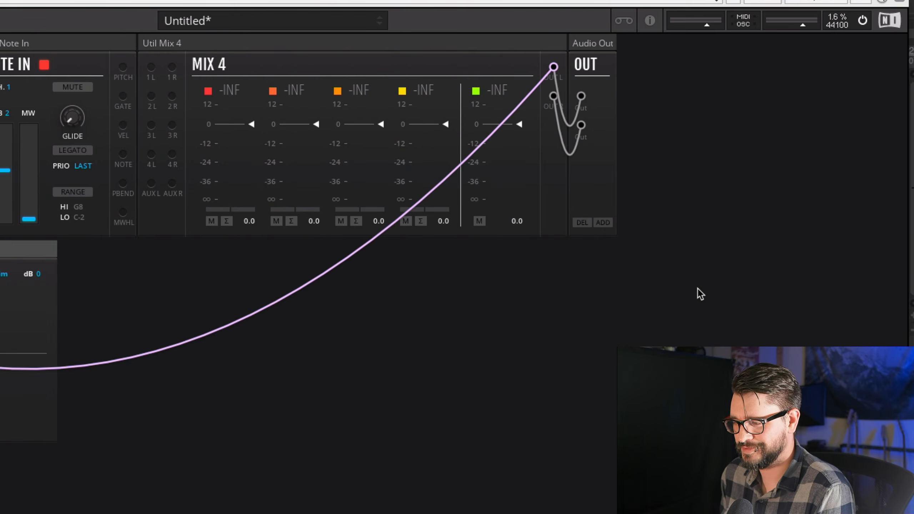
left_click_drag(22, 249, 828, 73)
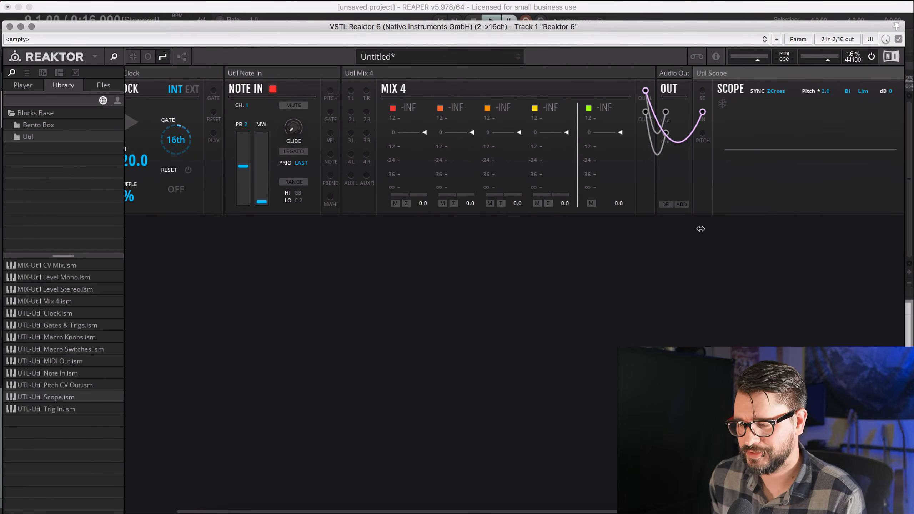
left_click(115, 58)
left_click(115, 57)
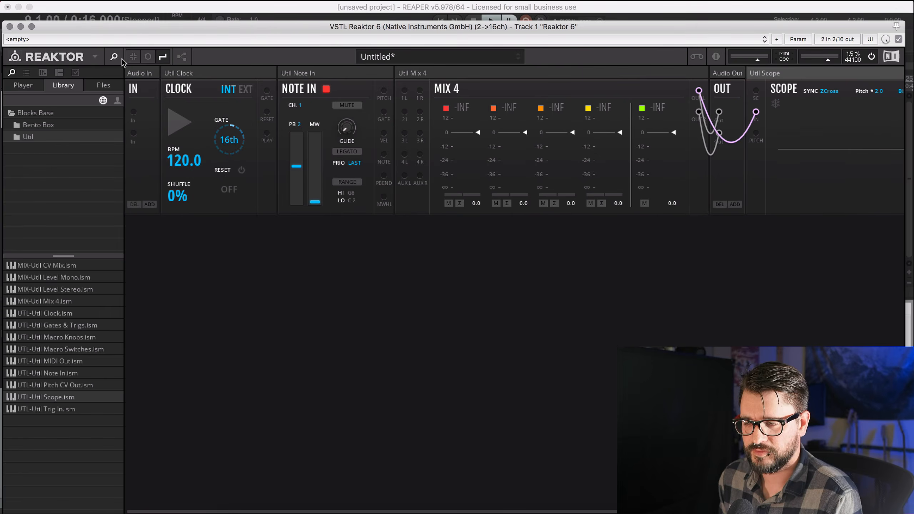
left_click(115, 57)
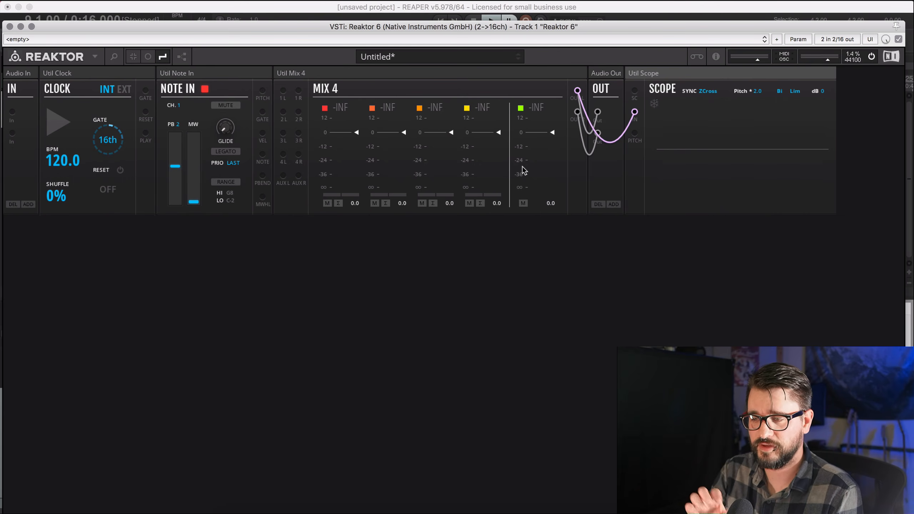
Compare the rack's display modes with ports hidden, ports only and ports with cables, ending with the ports hidden
left_click(133, 56)
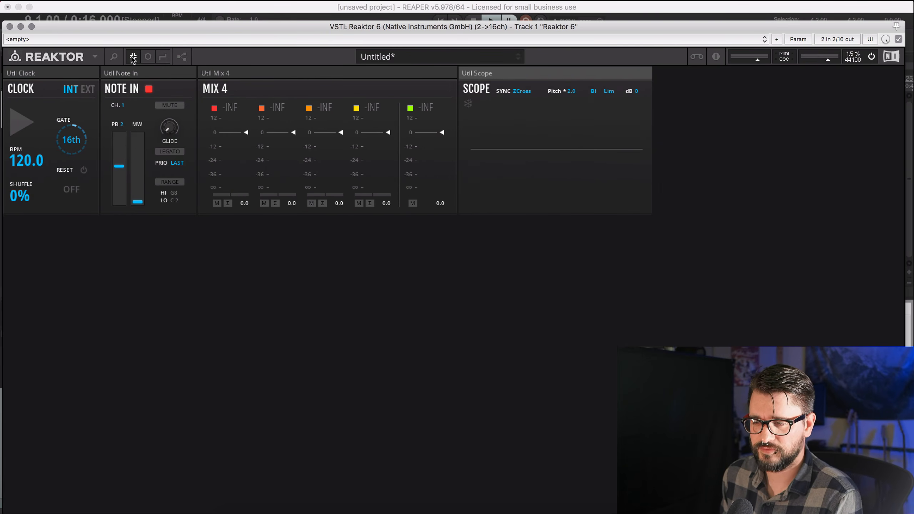
left_click(717, 57)
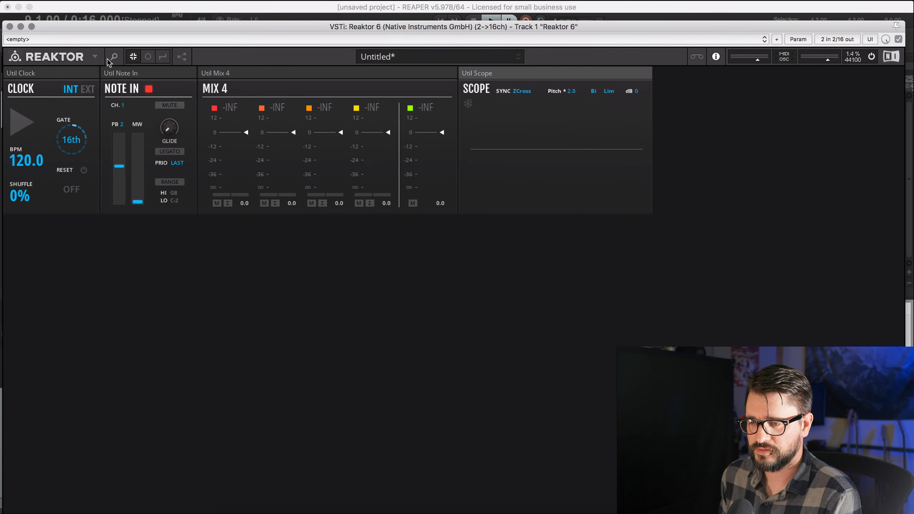
left_click(148, 57)
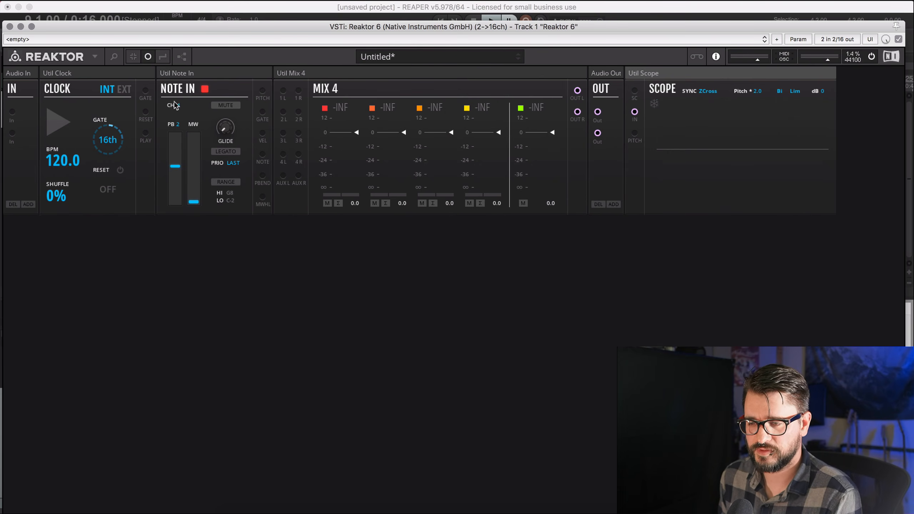
left_click(162, 56)
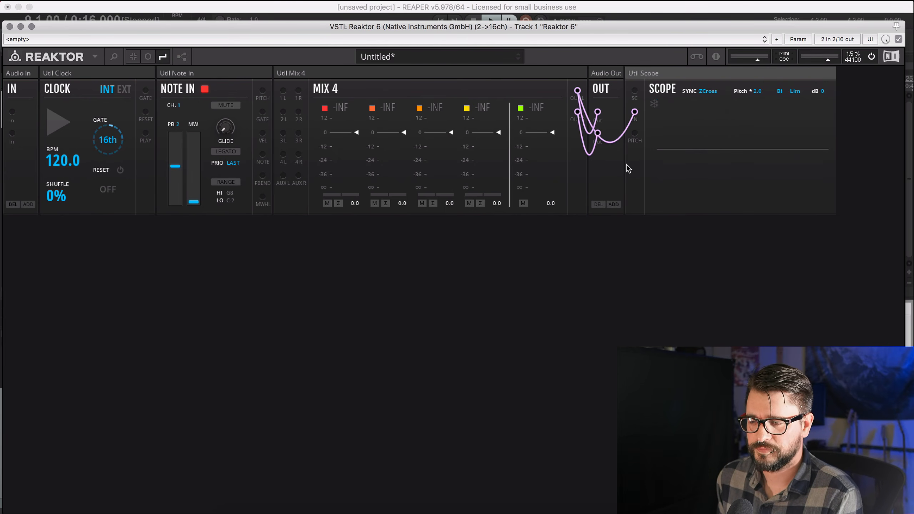
left_click(136, 57)
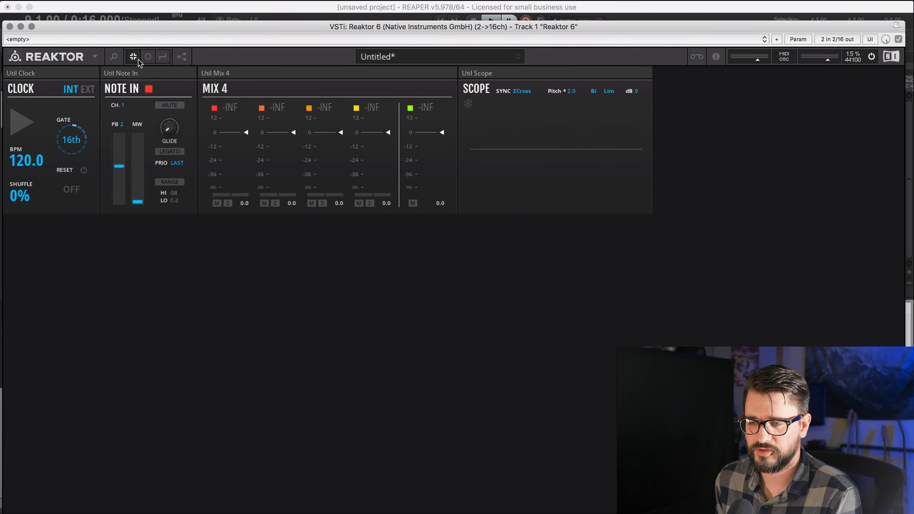
Show the rack's ports with cables and add the Bento Oscillator block from the Bento Box library to a second rack row
left_click(160, 56)
left_click(114, 57)
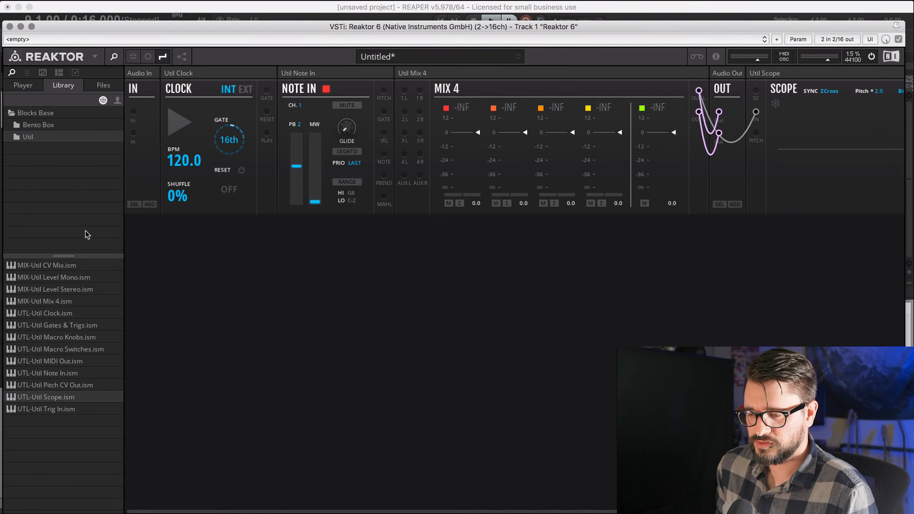
left_click(43, 125)
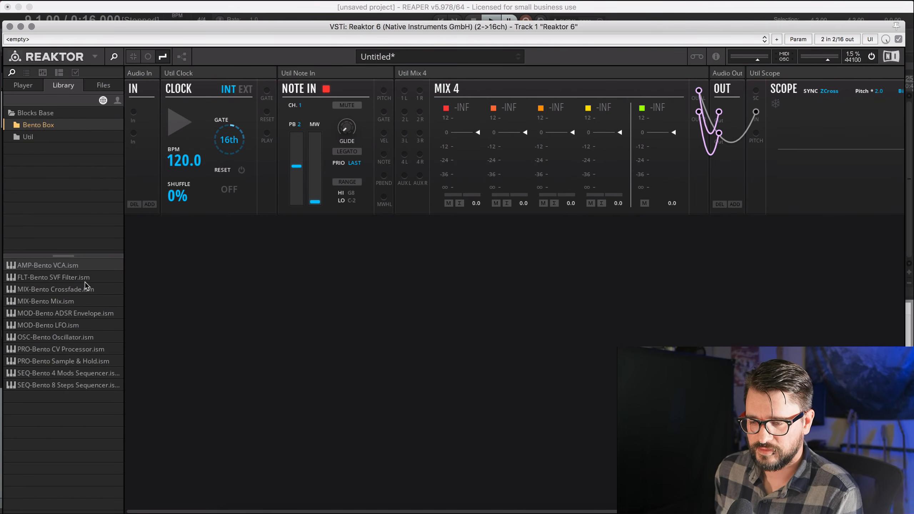
left_click_drag(83, 338, 227, 266)
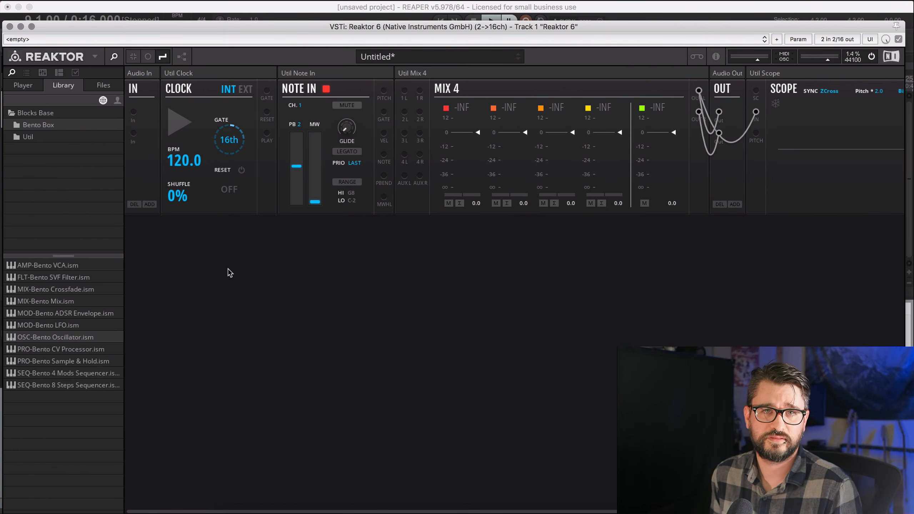
left_click_drag(69, 337, 197, 340)
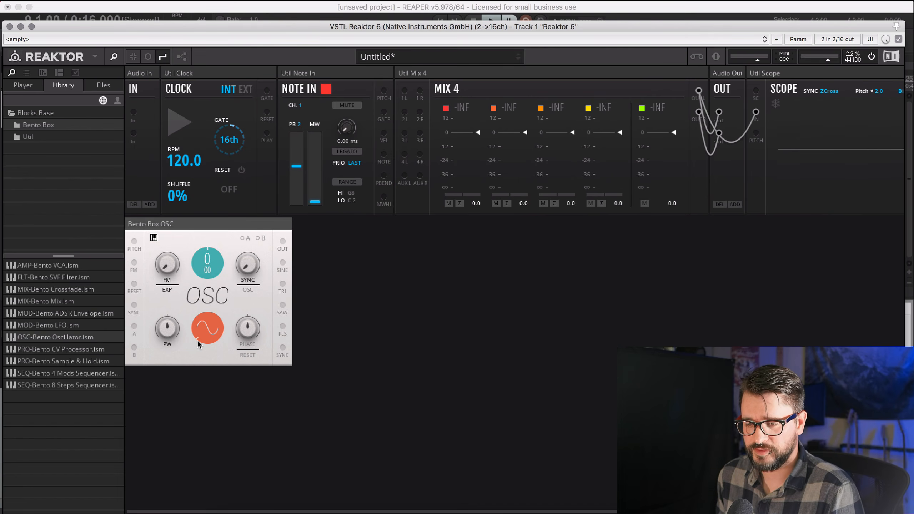
Add the Bento VCA and Bento ADSR Envelope blocks after the oscillator in the second rack row
left_click(81, 315)
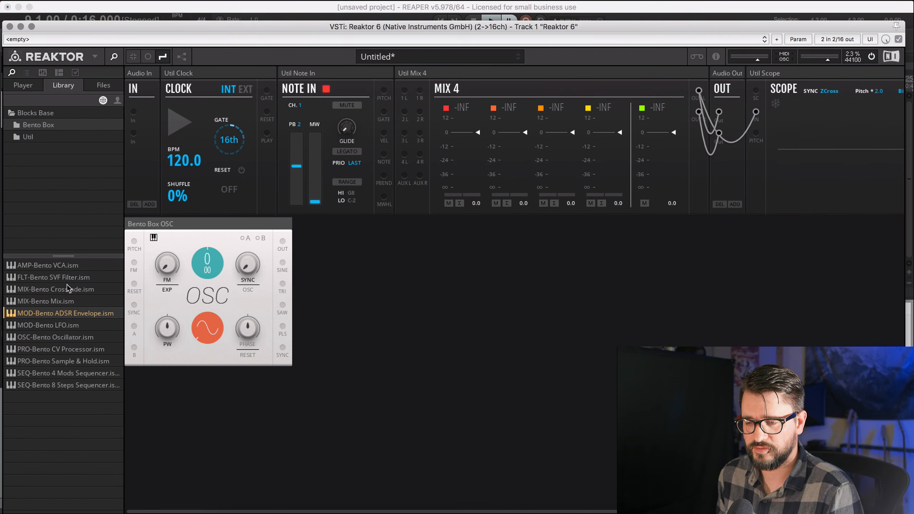
left_click_drag(51, 267, 344, 275)
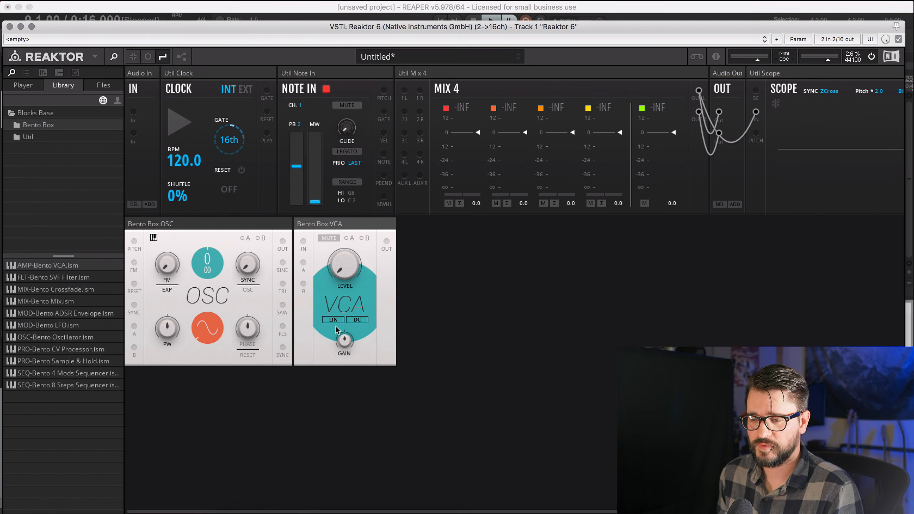
left_click_drag(80, 311, 474, 282)
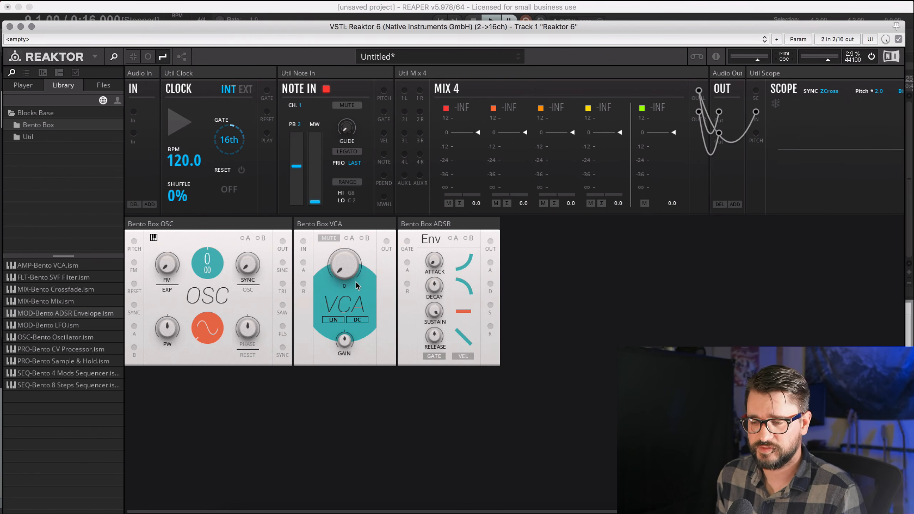
left_click(78, 327)
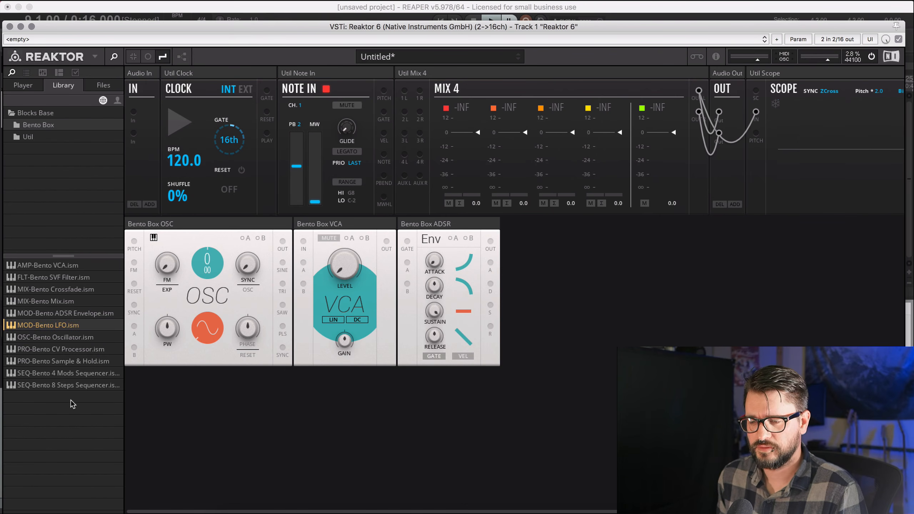
left_click(407, 394)
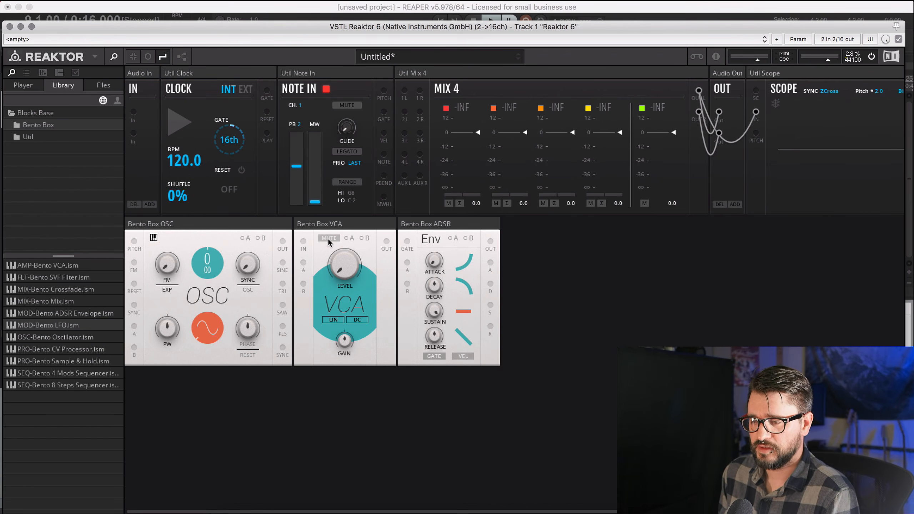
Patch the oscillator's OUT to the VCA's IN, and the VCA's OUT to Mix 4's 1 L and 1 R inputs
left_click_drag(282, 244, 303, 242)
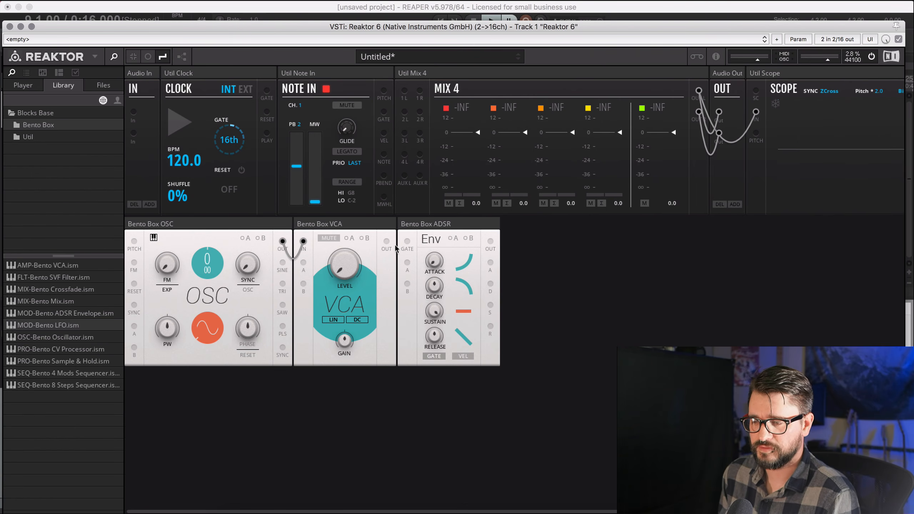
left_click_drag(387, 243, 405, 91)
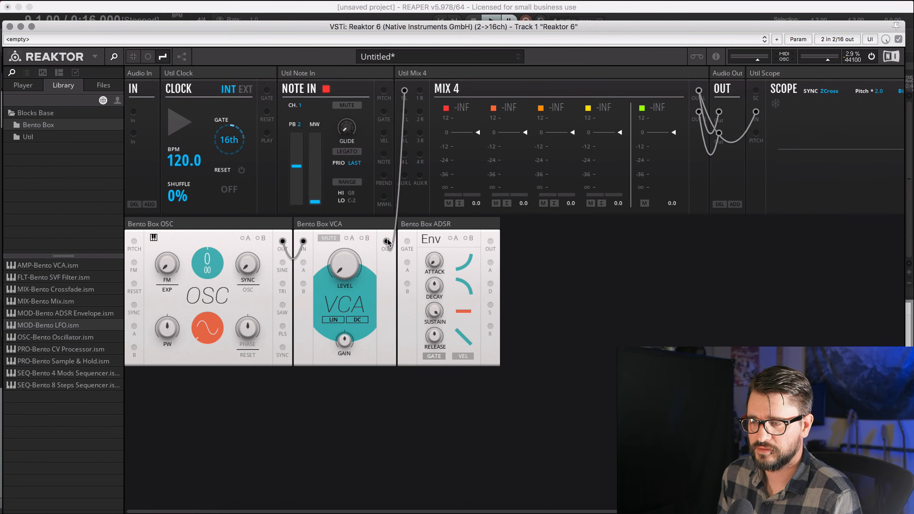
left_click_drag(419, 92, 386, 242)
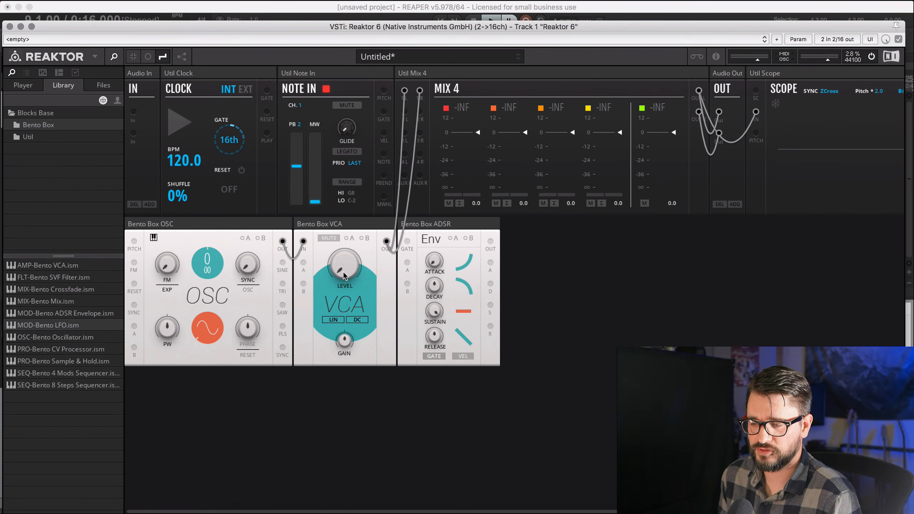
Raise the VCA's level to about 23.4 and check the signal on Mix 4 and the Scope
left_click_drag(343, 274, 345, 261)
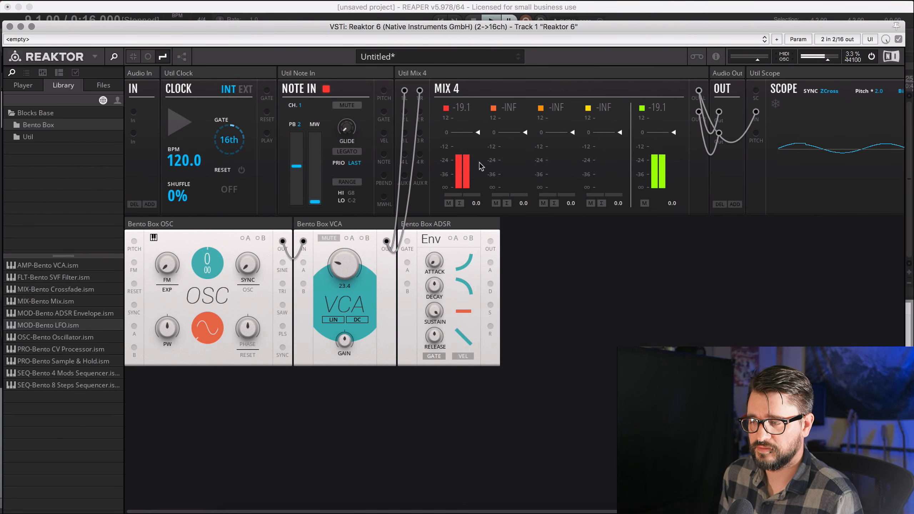
scroll(572, 387, "right", 3)
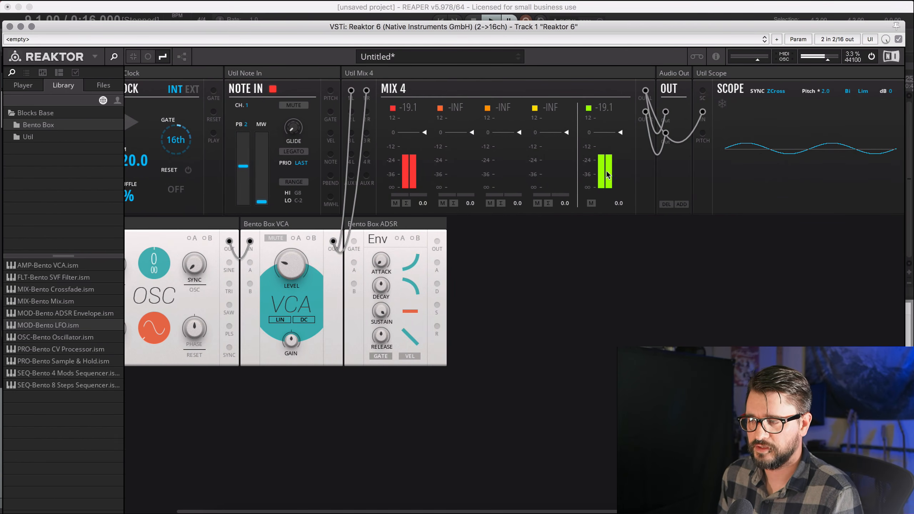
scroll(584, 236, "left", 3)
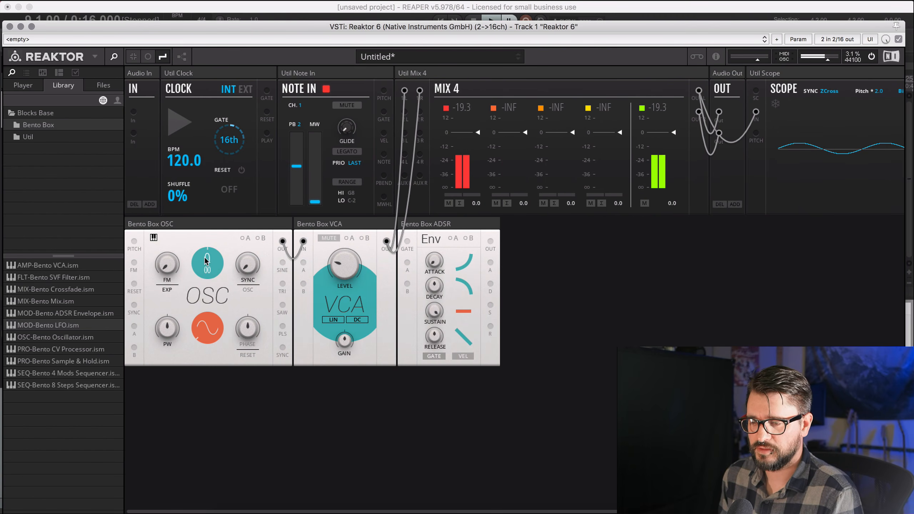
Try higher pitch offsets on the oscillator, including 11 semitones, and reset its pitch to 0
left_click_drag(206, 260, 210, 45)
left_click_drag(211, 258, 216, 298)
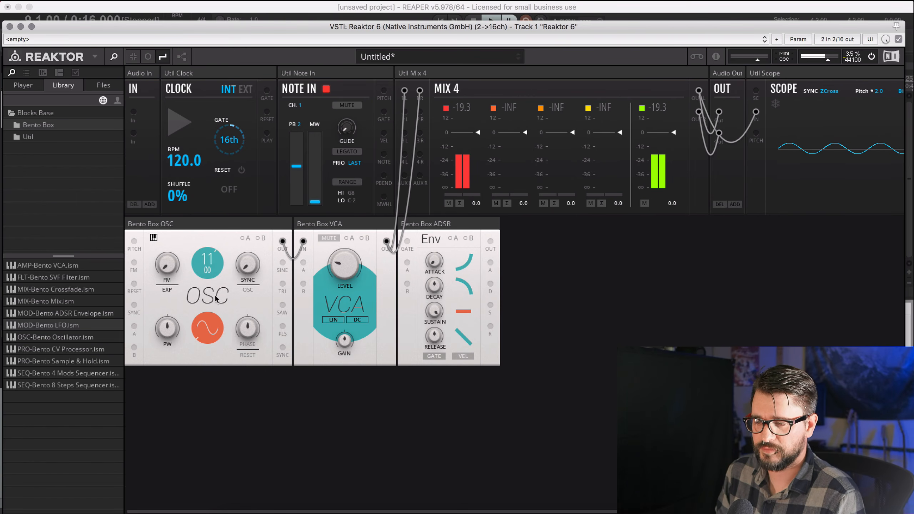
double_click(212, 257)
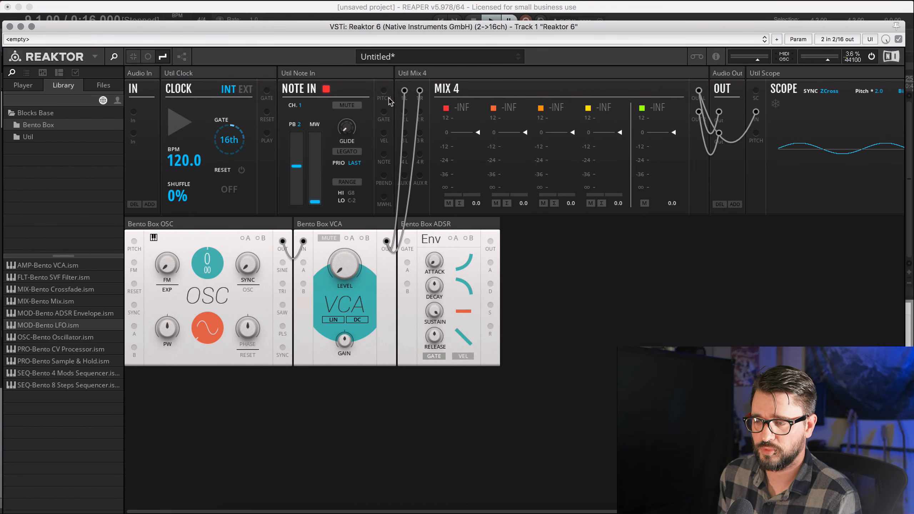
Patch Note In's PITCH output to the oscillator's PITCH input, and test it by raising the VCA's level and returning it to zero
left_click_drag(383, 90, 134, 244)
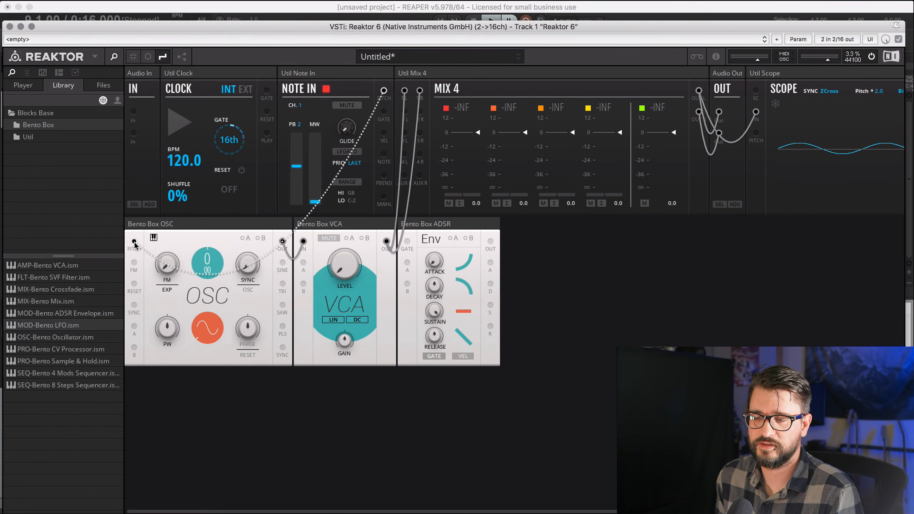
left_click_drag(134, 244, 134, 245)
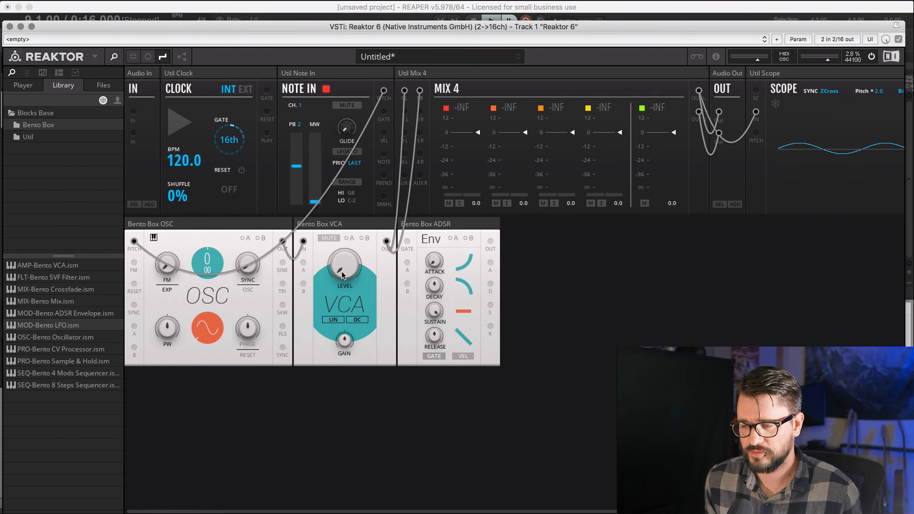
left_click_drag(342, 275, 345, 153)
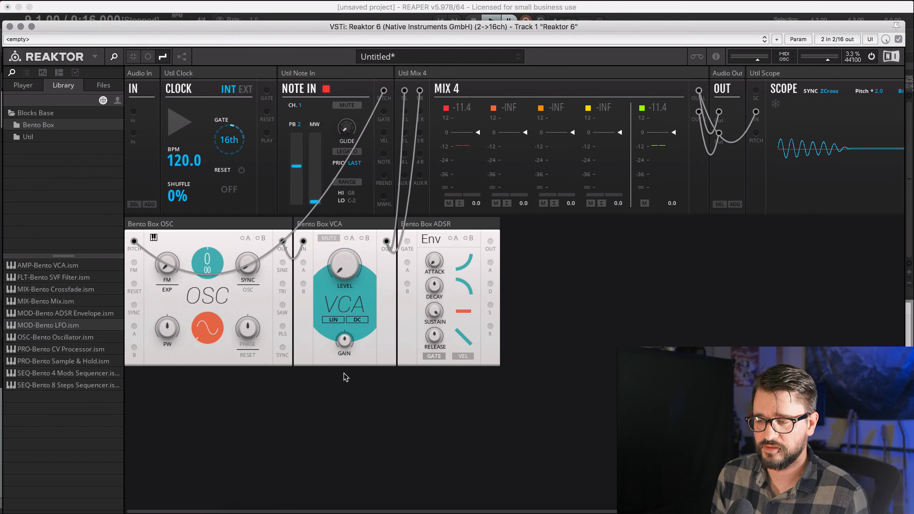
left_click_drag(341, 267, 340, 276)
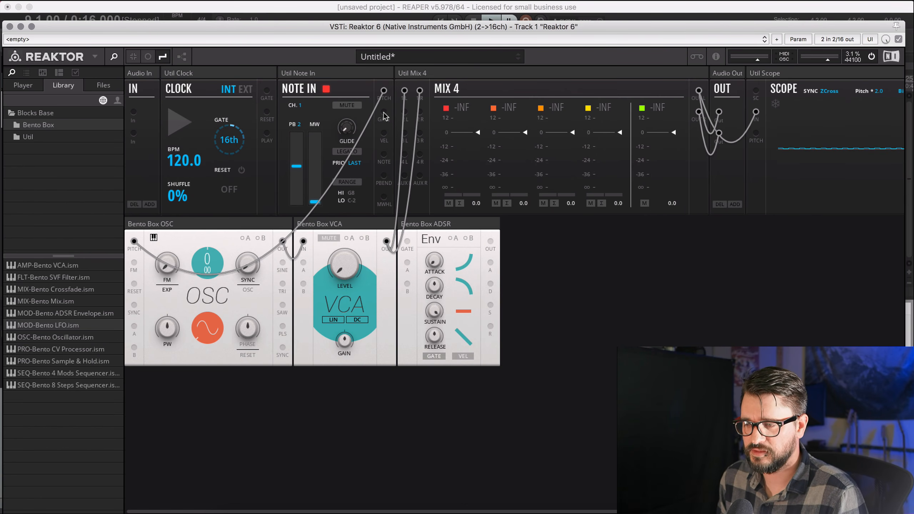
Patch Note In's GATE to the ADSR's GATE input, and the ADSR's OUT to the VCA's A modulation input
left_click_drag(384, 113, 408, 243)
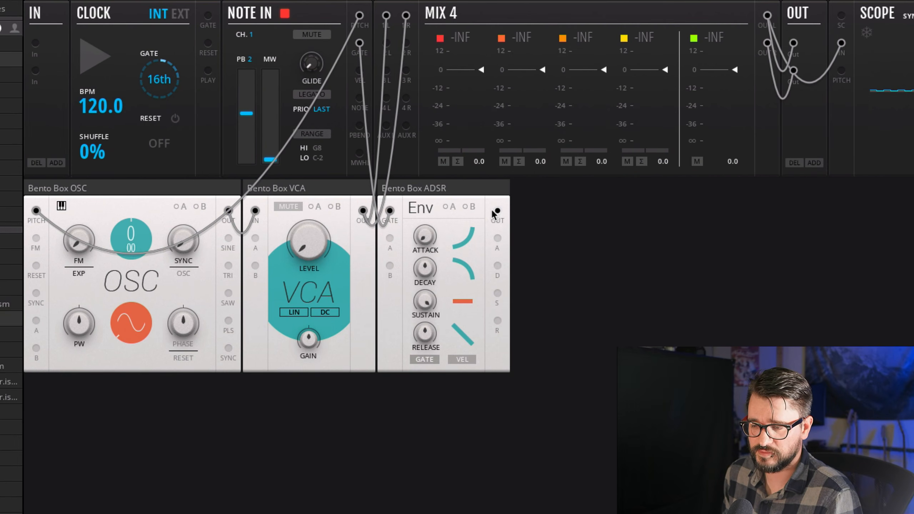
left_click_drag(494, 214, 258, 245)
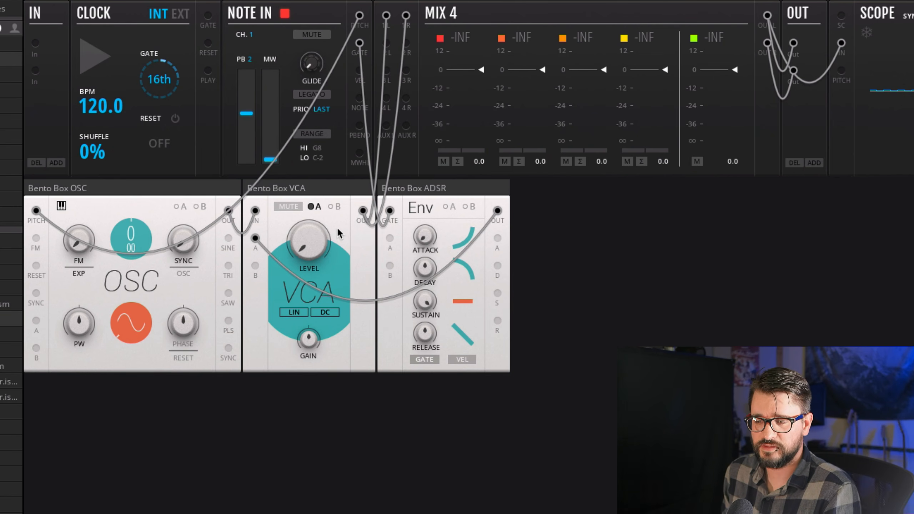
Show the VCA's modulation A amounts and give its level a positive amount so the envelope controls the volume
left_click(320, 208)
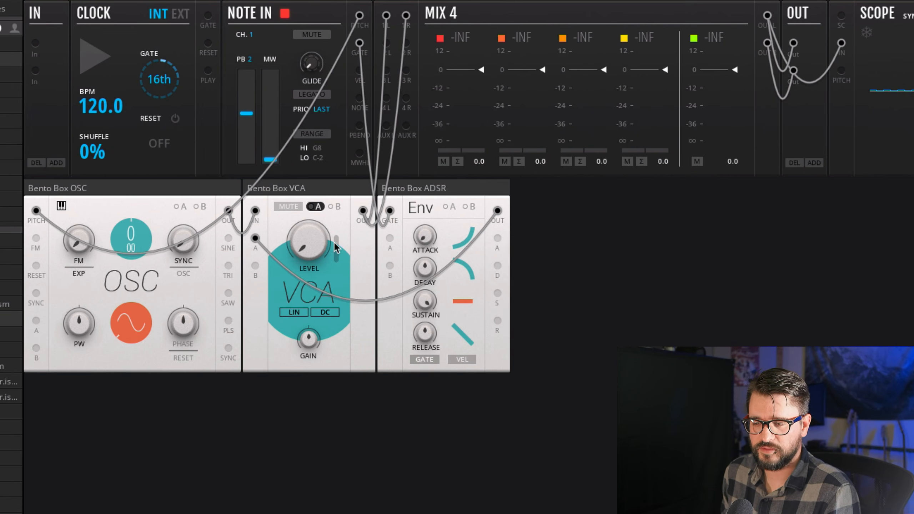
left_click_drag(336, 246, 338, 254)
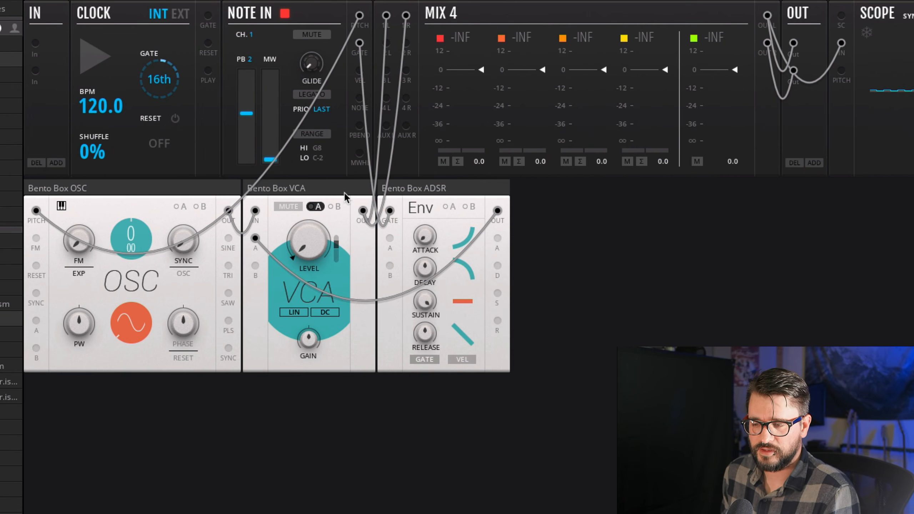
left_click_drag(345, 192, 349, 333)
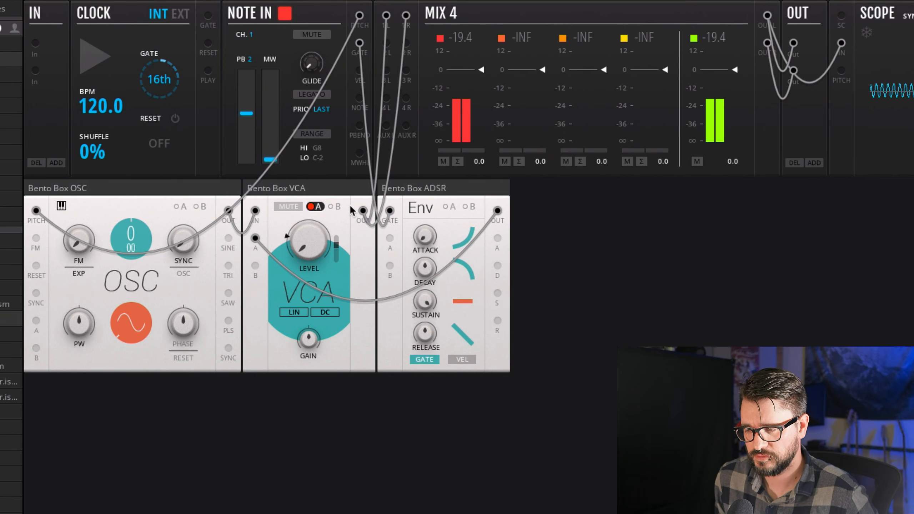
left_click_drag(350, 205, 349, 169)
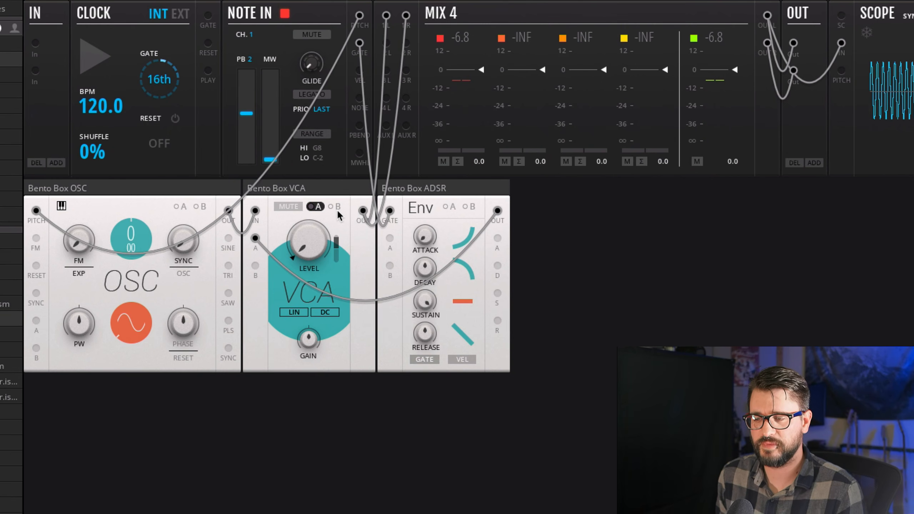
Try a mid-range VCA level with a negative modulation A amount, and return to zero level with a positive amount
left_click_drag(337, 211, 306, 121)
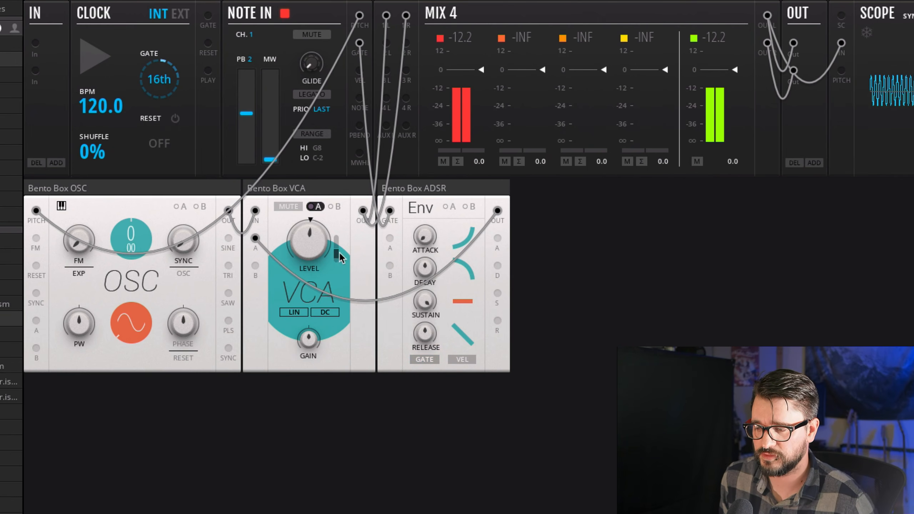
left_click_drag(309, 239, 304, 389)
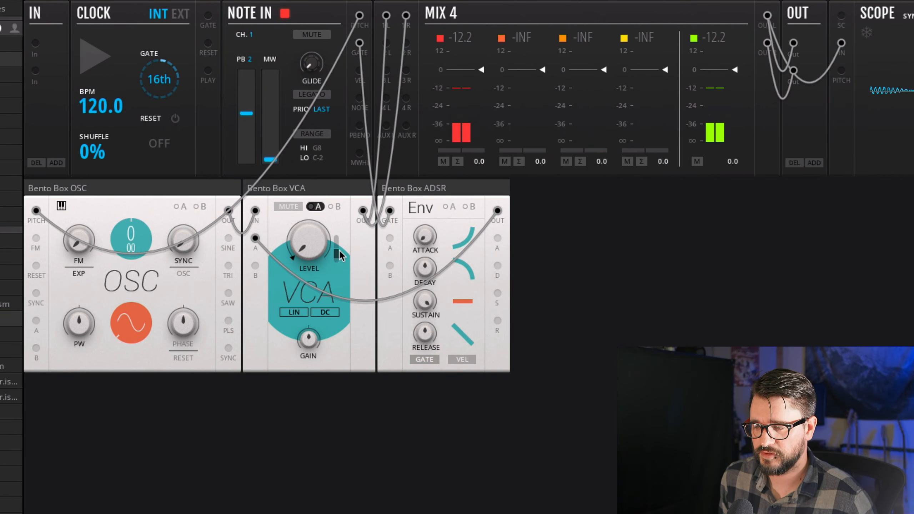
left_click_drag(335, 250, 334, 121)
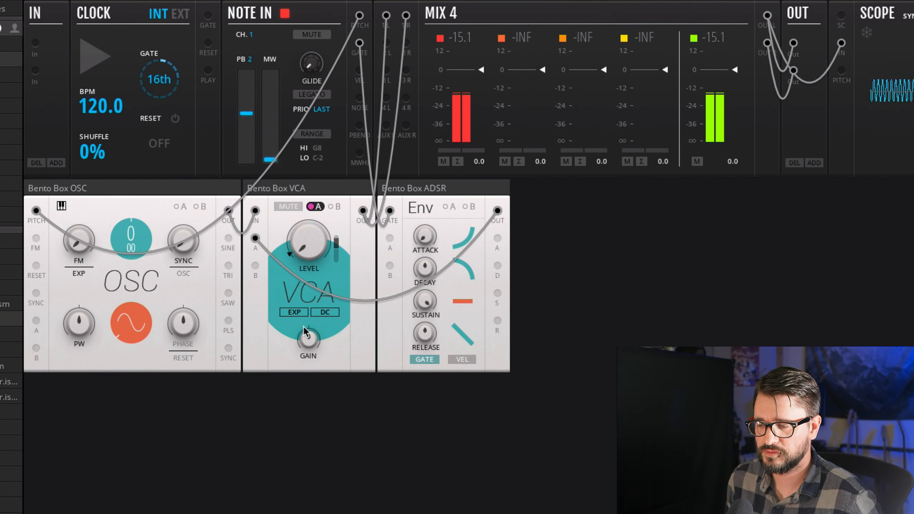
Compare the VCA's LIN and EXP response modes, ending with EXP
left_click(296, 312)
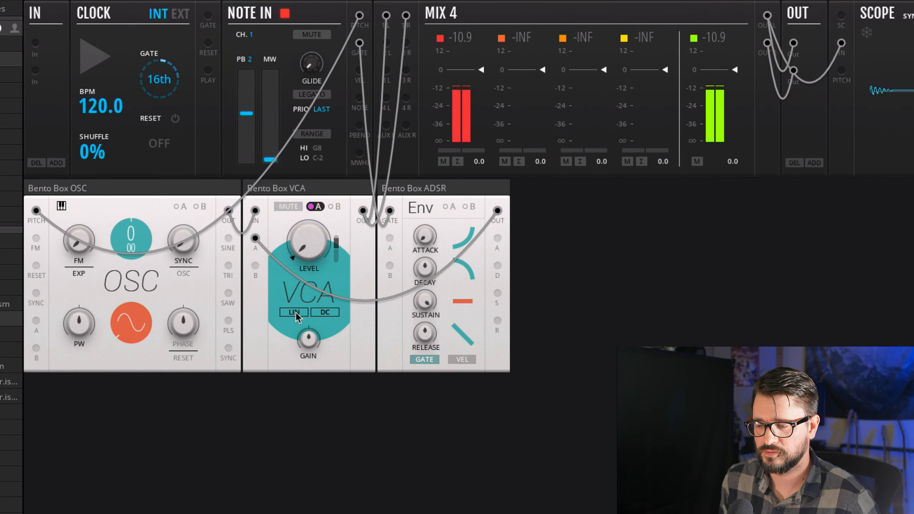
left_click(296, 312)
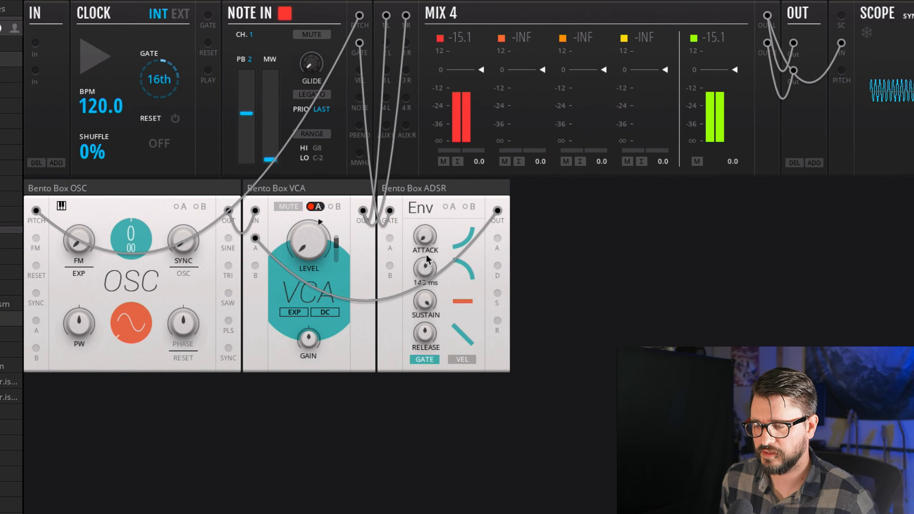
Lower the ADSR envelope's sustain to its minimum and set its decay to about 485 ms
left_click_drag(427, 243, 435, 356)
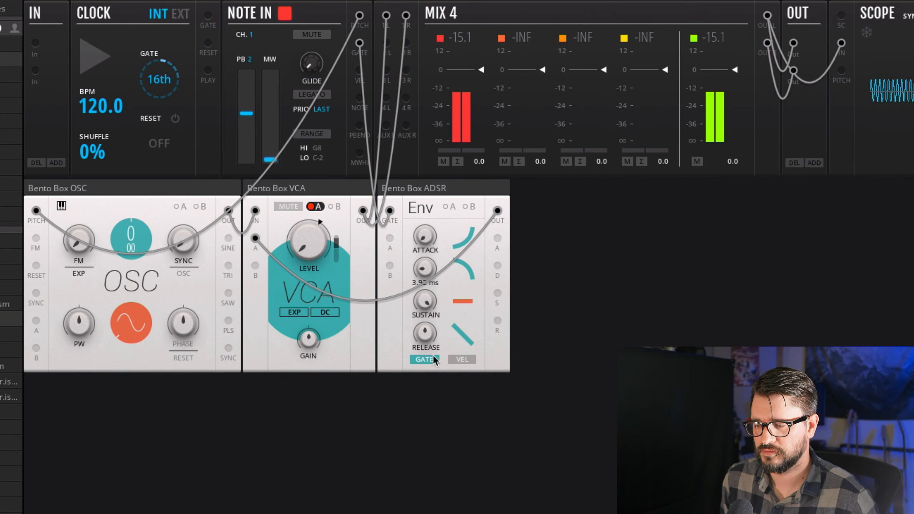
left_click_drag(427, 303, 431, 473)
left_click_drag(421, 273, 431, 170)
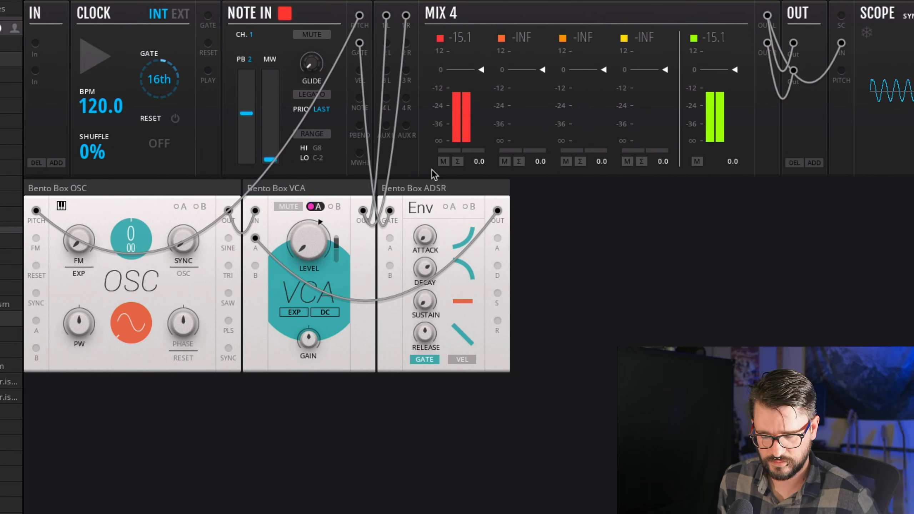
left_click_drag(432, 169, 431, 174)
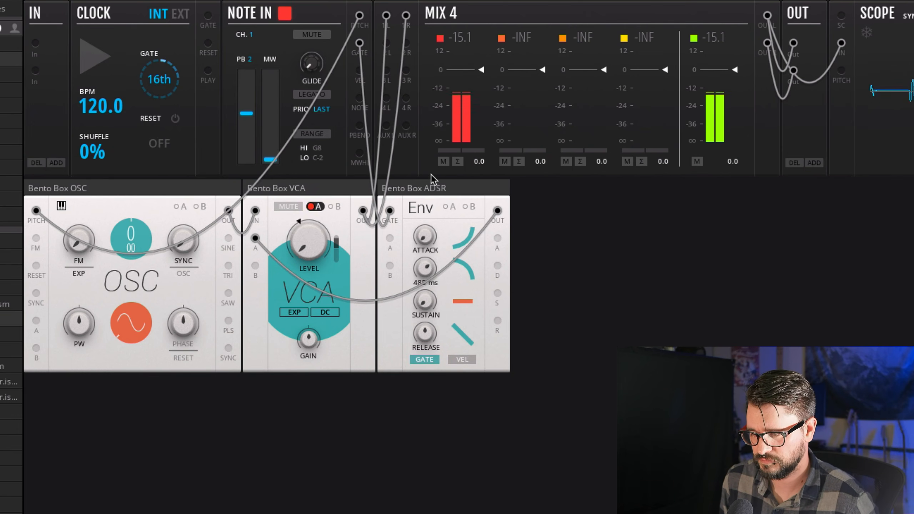
Try higher sustain levels on the ADSR envelope and bring the sustain back down
left_click_drag(423, 303, 430, 126)
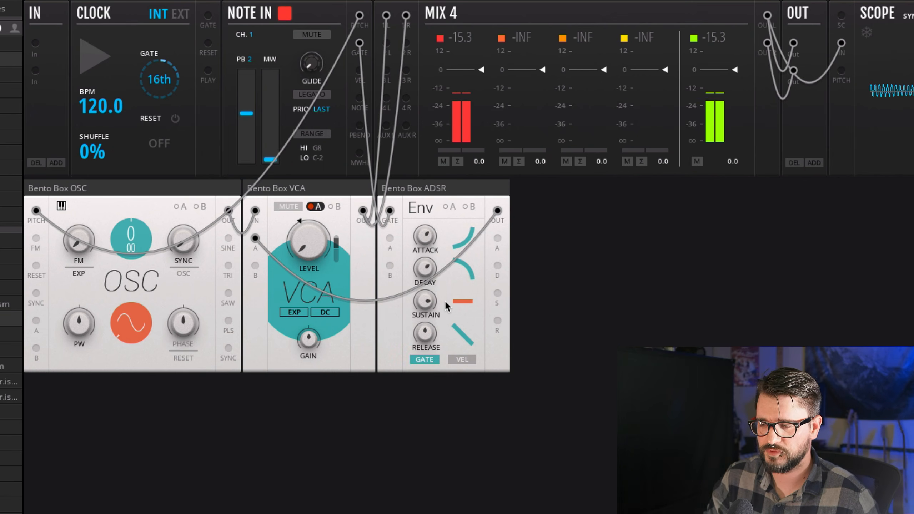
left_click_drag(431, 305, 434, 326)
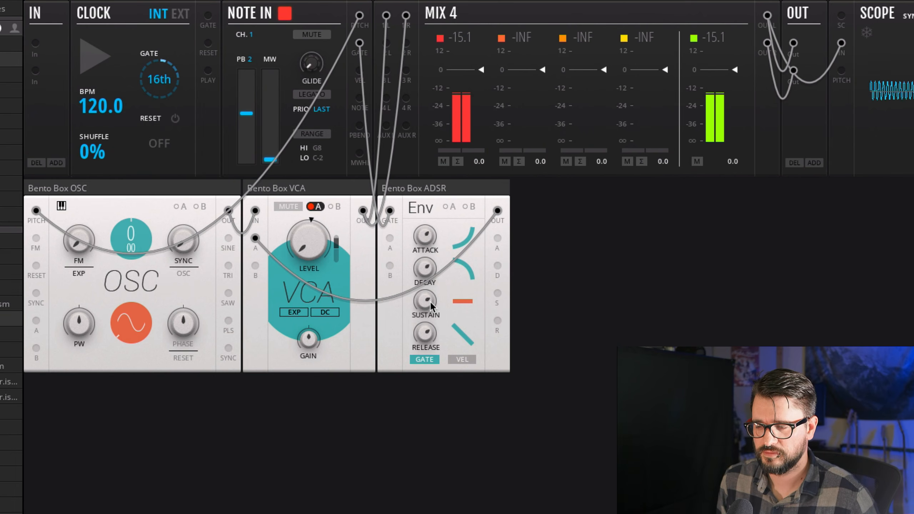
left_click_drag(430, 301, 429, 310)
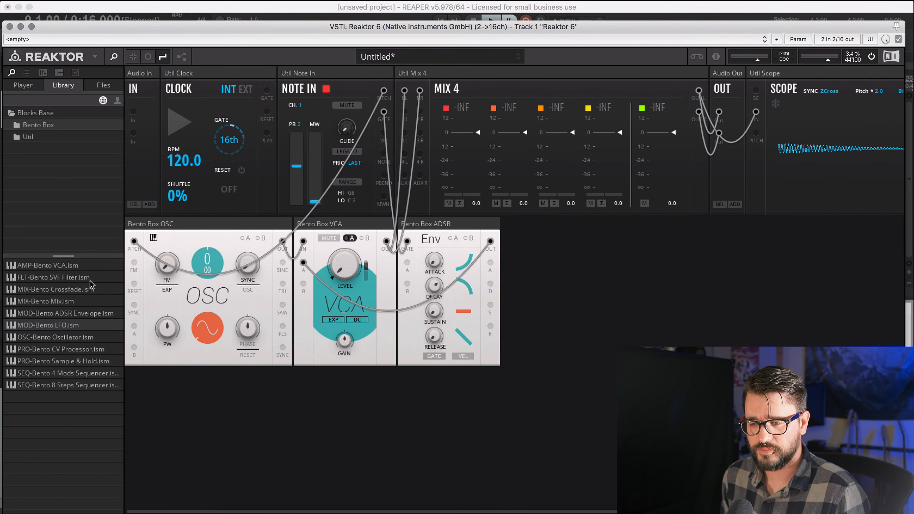
Add a Bento SVF Filter block to the rack to the right of the ADSR block
left_click(68, 280)
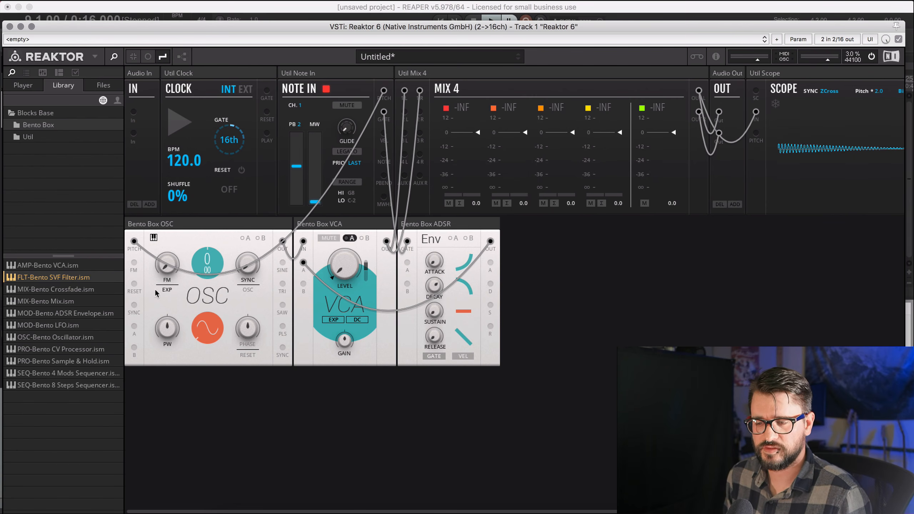
left_click_drag(52, 279, 316, 275)
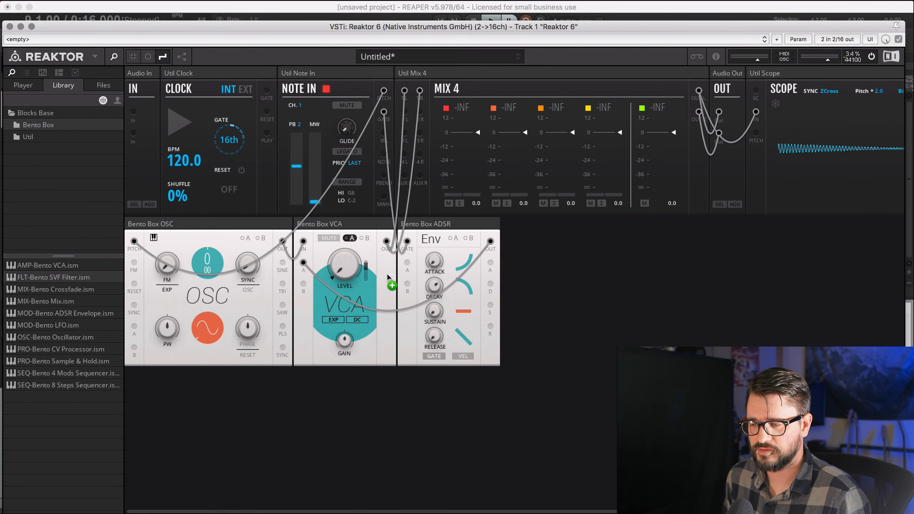
left_click_drag(388, 274, 598, 270)
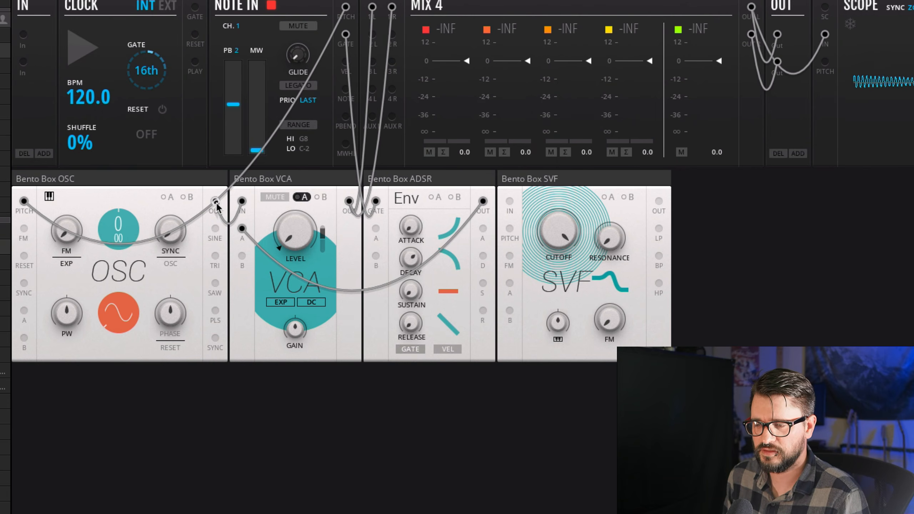
Disconnect the oscillator from the VCA and patch it through the SVF filter, from oscillator output to filter input and filter output to VCA input
left_click_drag(216, 203, 239, 243)
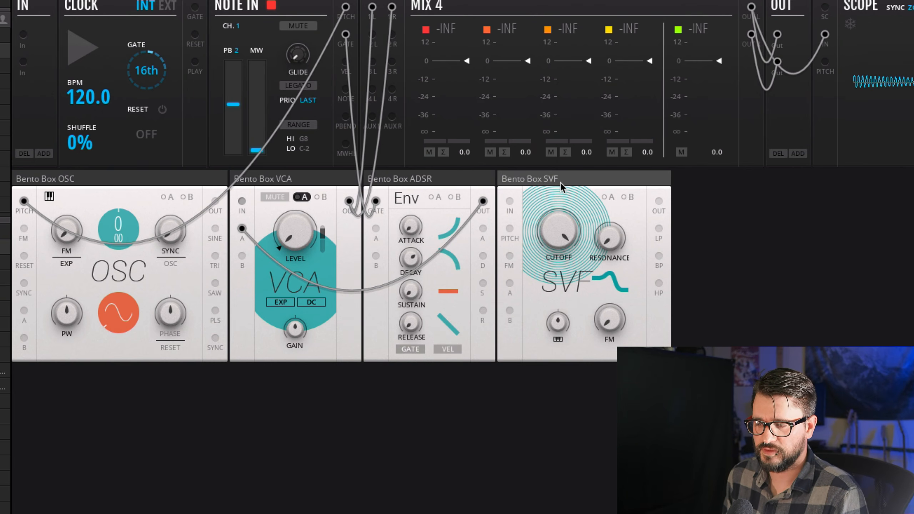
left_click_drag(215, 204, 509, 201)
left_click_drag(658, 201, 245, 204)
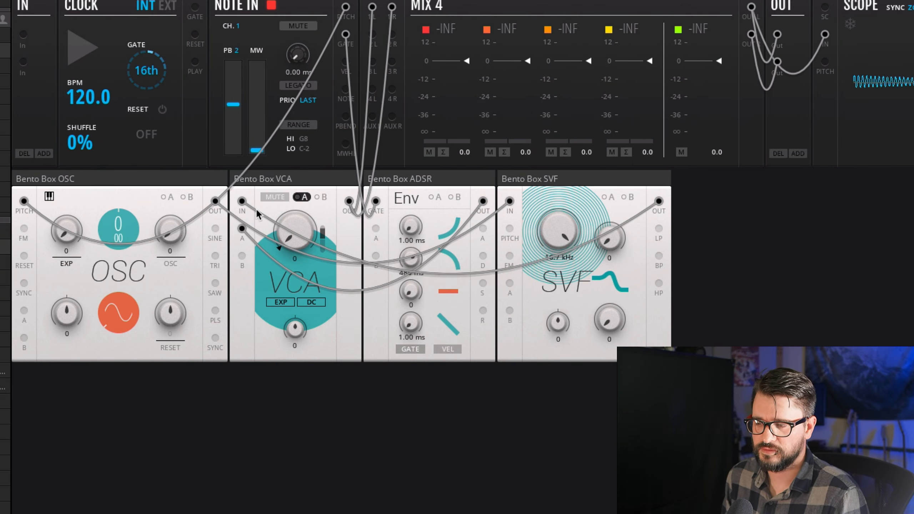
Move the SVF block between the oscillator and the VCA, and highlight each block's cables to check the signal path
left_click_drag(547, 196, 282, 191)
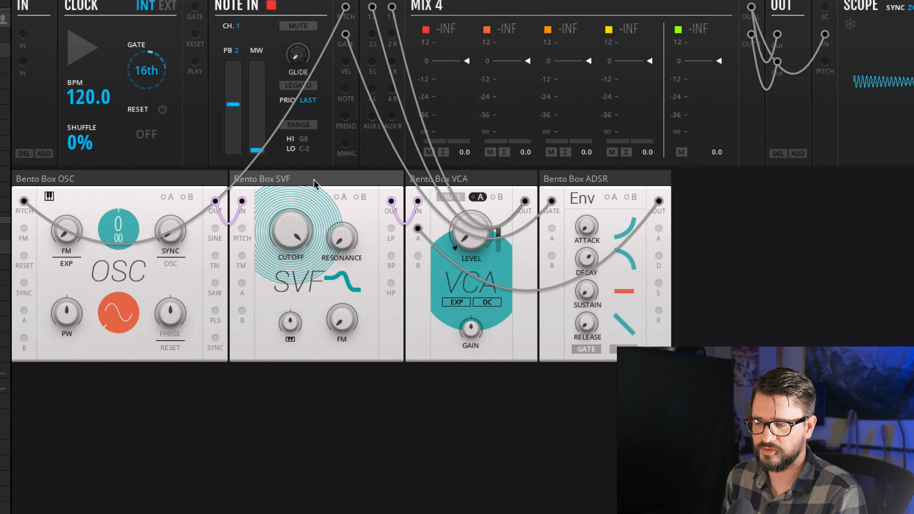
left_click(476, 180)
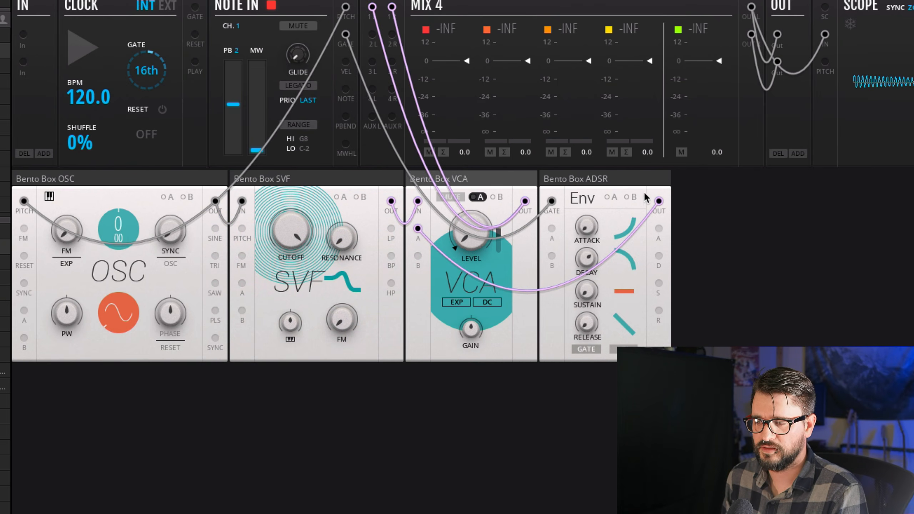
left_click(617, 180)
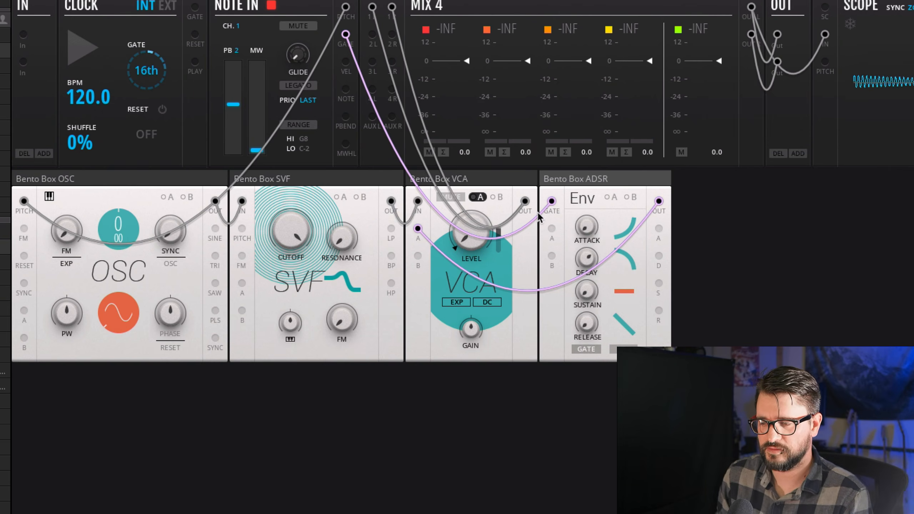
left_click(329, 183)
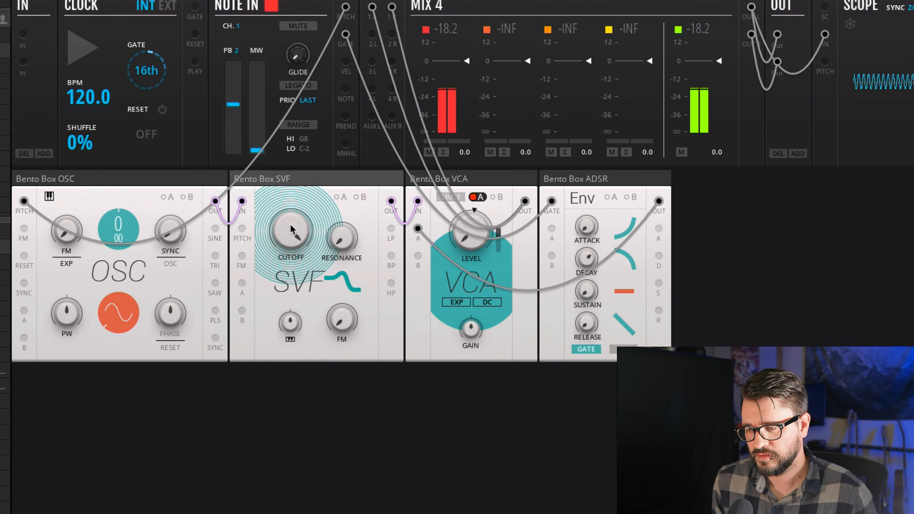
Try a very low SVF cutoff of about 53 Hz, raise the resonance, and bring the cutoff back up
left_click_drag(287, 217, 296, 478)
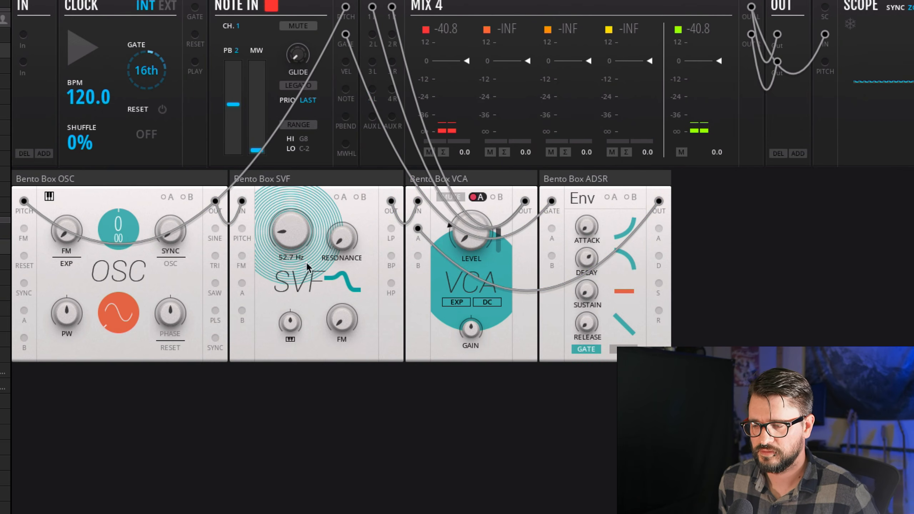
left_click_drag(336, 236, 339, 188)
left_click_drag(294, 227, 296, 191)
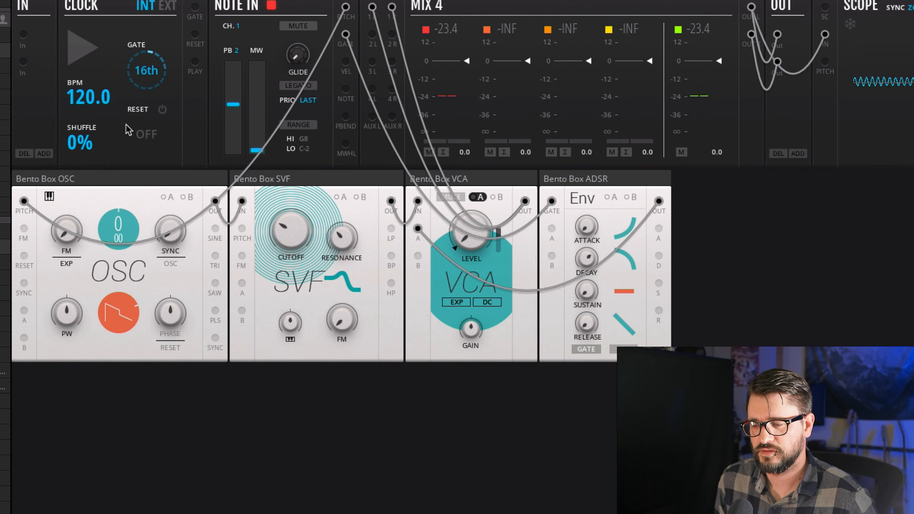
Compare triangle and saw oscillator waveforms through the filter while raising the SVF cutoff to about 2.12 kHz
left_click(118, 312)
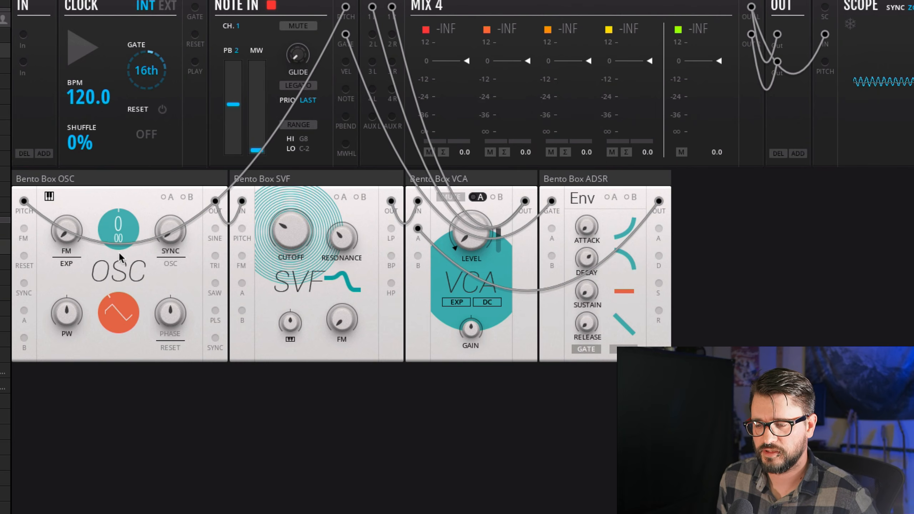
left_click(118, 312)
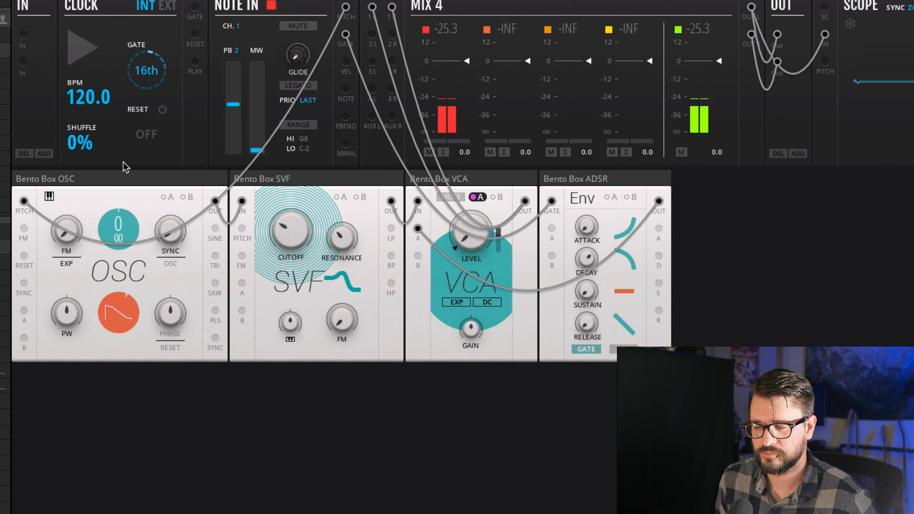
left_click_drag(275, 216, 296, 158)
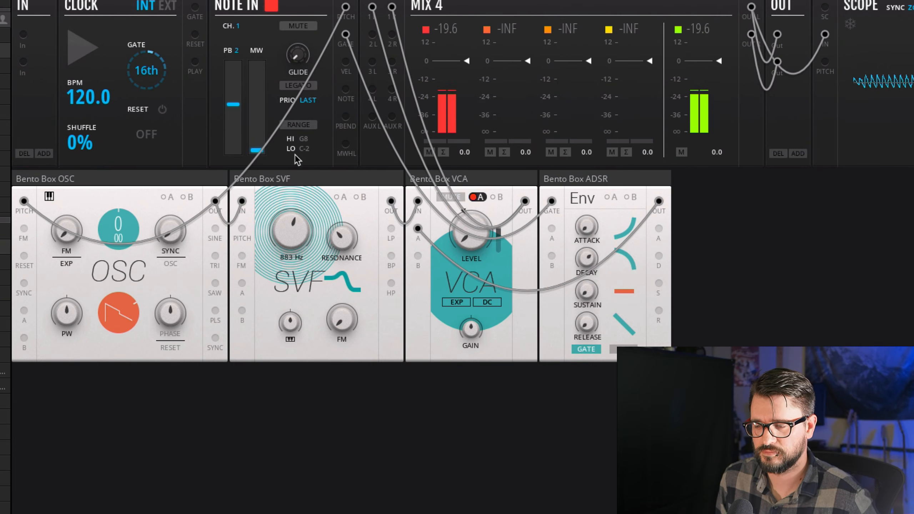
left_click(119, 313)
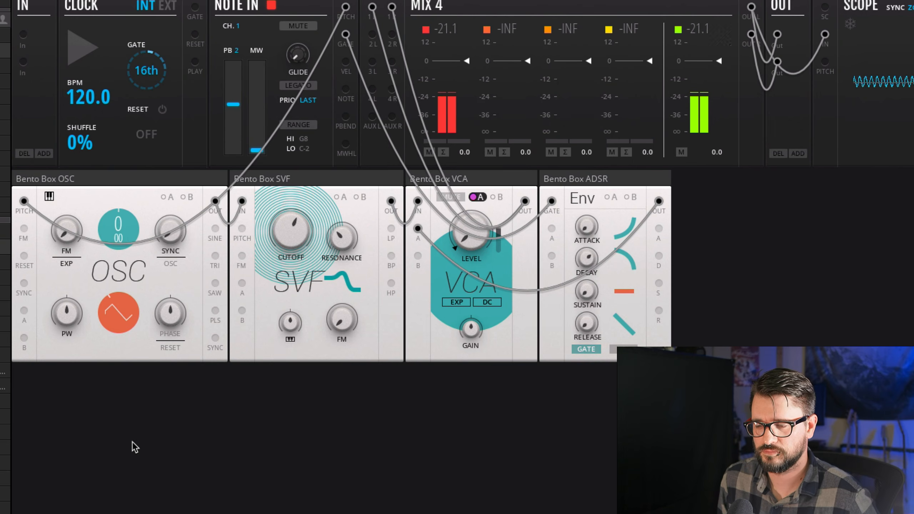
left_click_drag(277, 247, 302, 261)
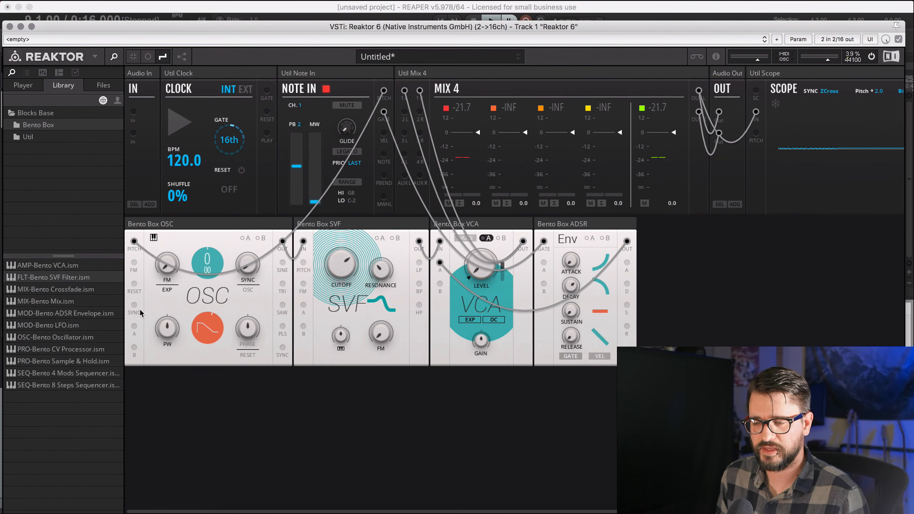
Add a Bento LFO block below the oscillator and patch its output to the SVF's modulation A input
left_click(68, 326)
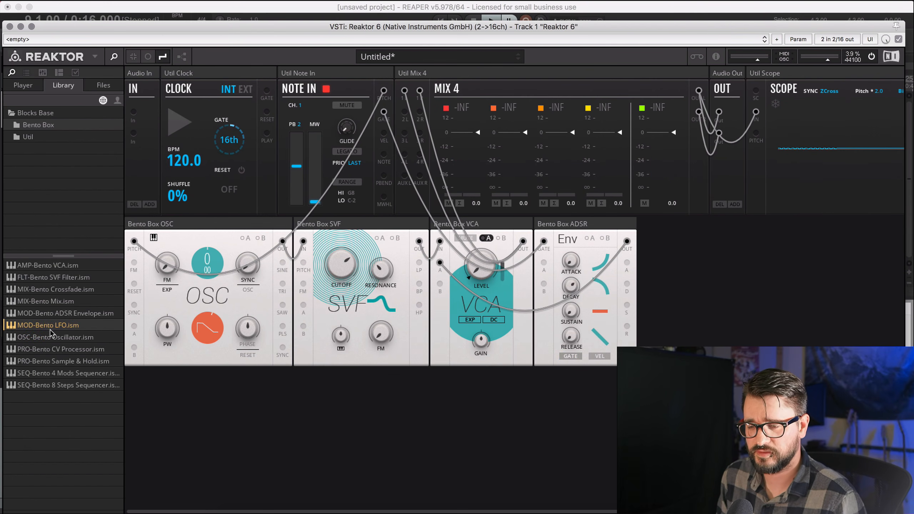
left_click_drag(50, 330, 331, 402)
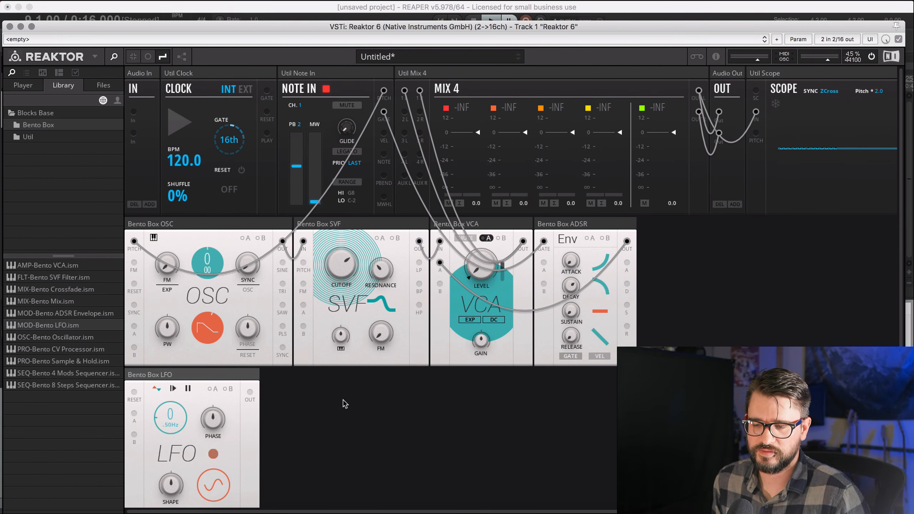
scroll(210, 418, "down", 1)
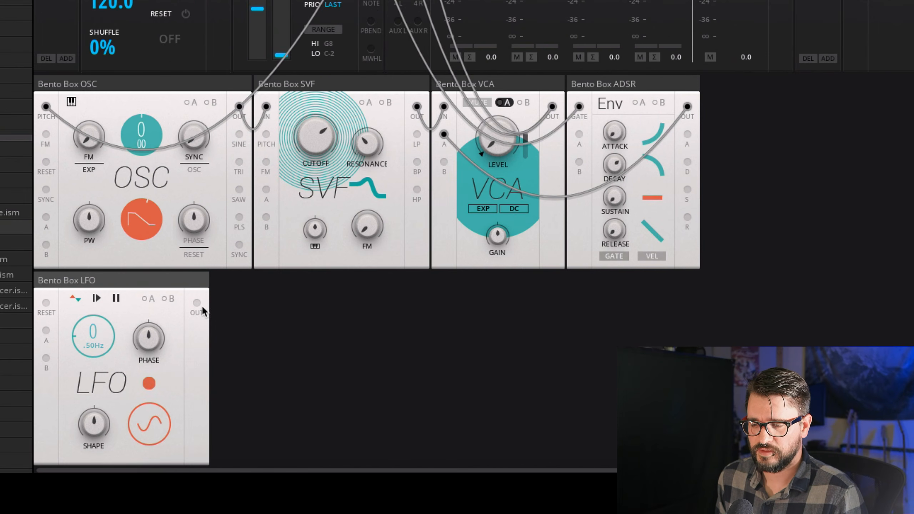
left_click_drag(206, 301, 281, 179)
scroll(281, 178, "up", 1)
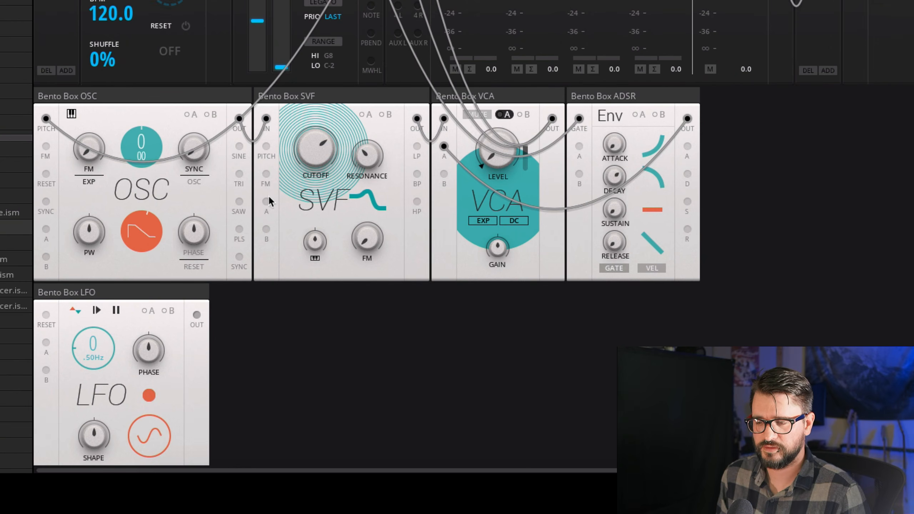
left_click_drag(215, 298, 197, 314)
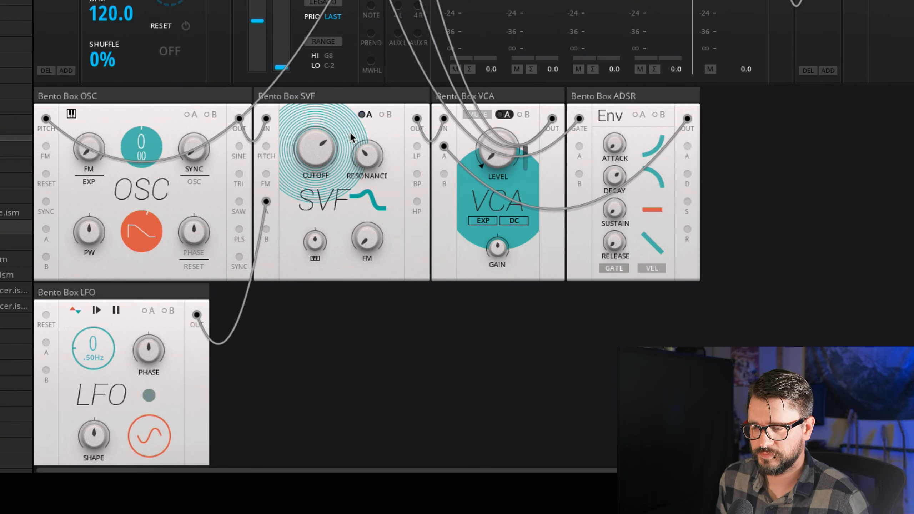
Show the SVF's modulation A amounts, give the cutoff a negative amount, and switch the LFO to unipolar
left_click(368, 115)
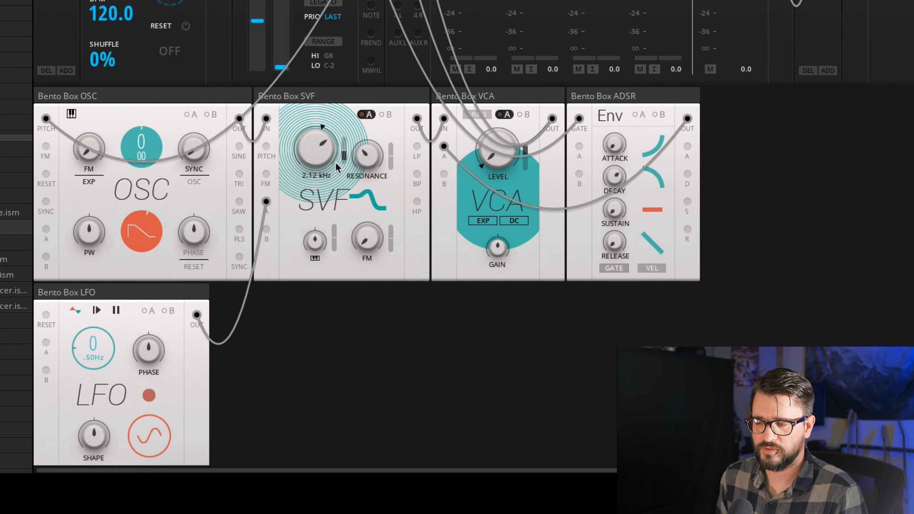
mouse_move(345, 154)
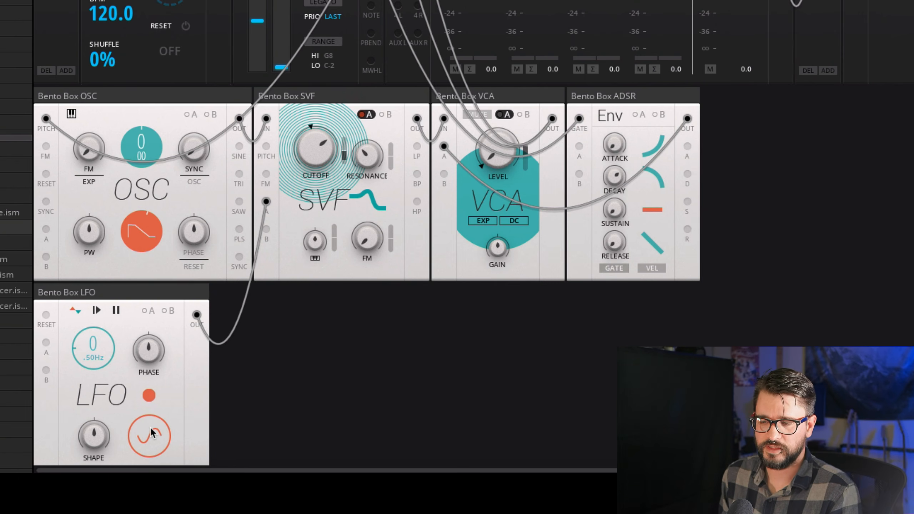
left_click(77, 311)
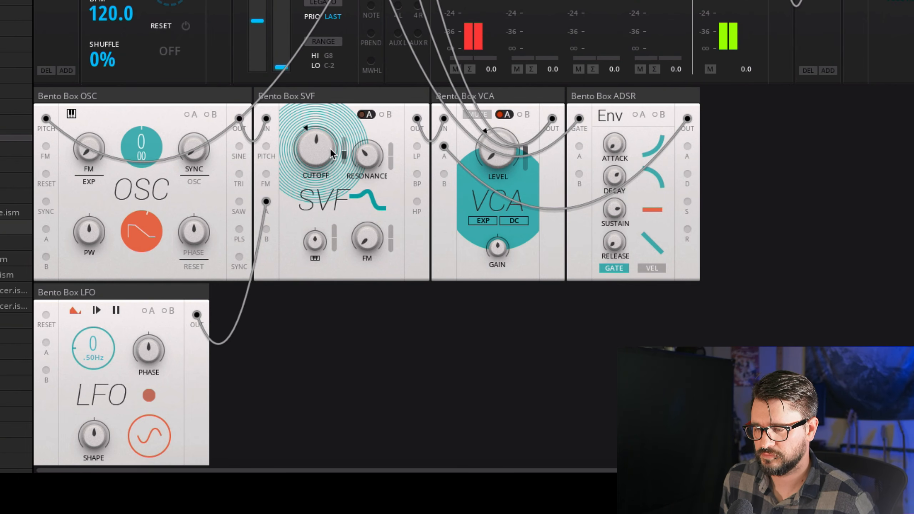
Give the SVF's resonance a positive modulation A amount, and raise the base resonance and cutoff
left_click_drag(364, 159, 369, 136)
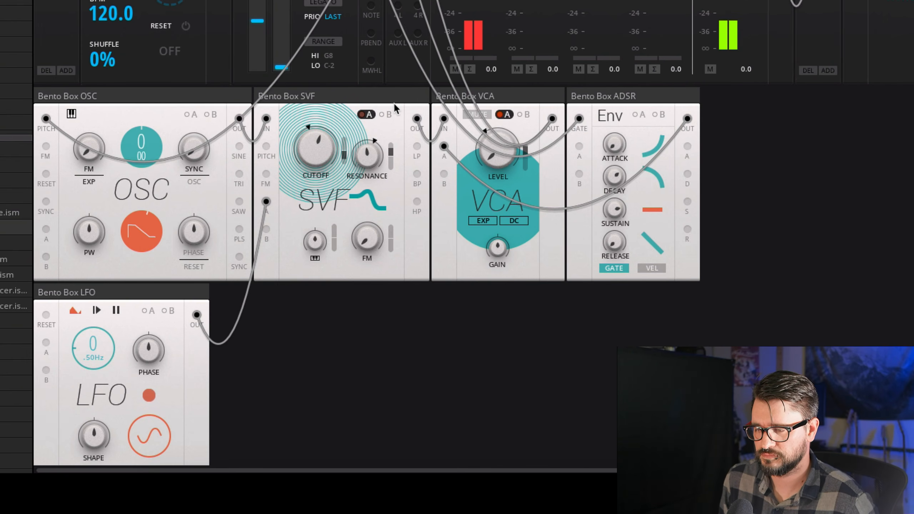
left_click_drag(370, 156, 373, 137)
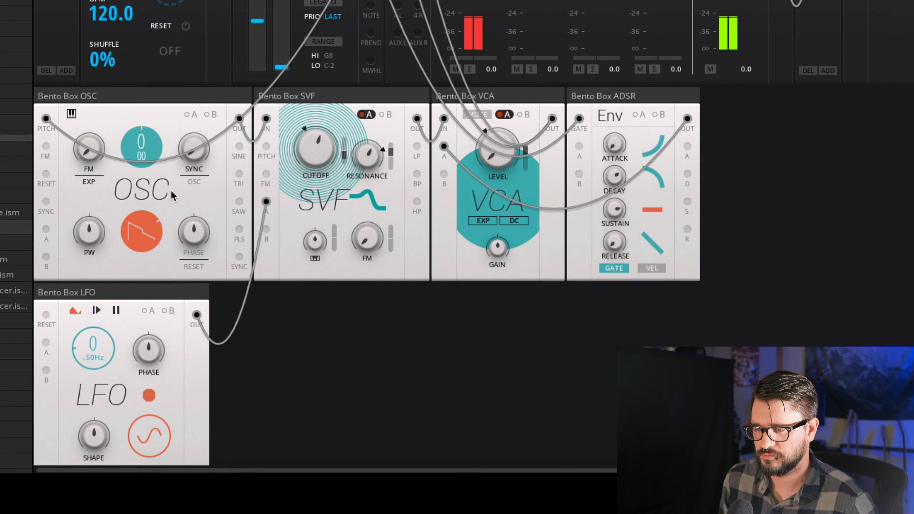
left_click_drag(315, 131, 316, 117)
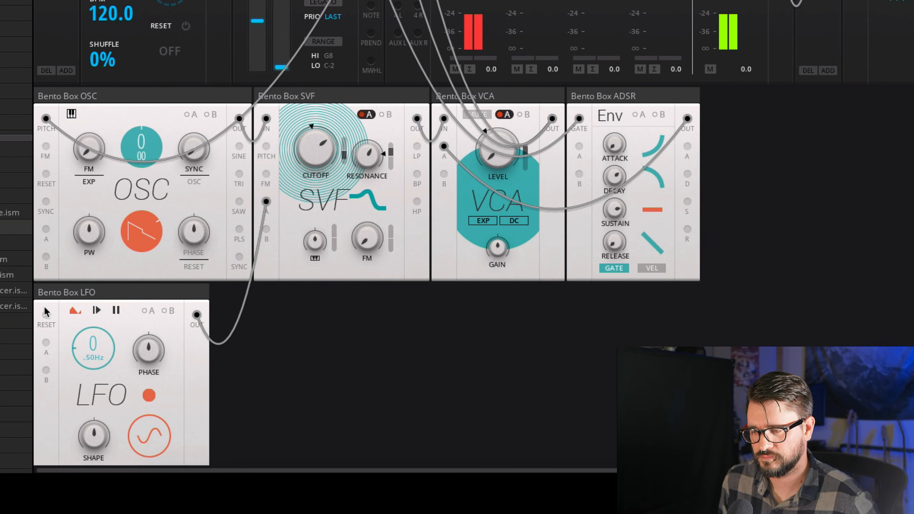
mouse_move(340, 153)
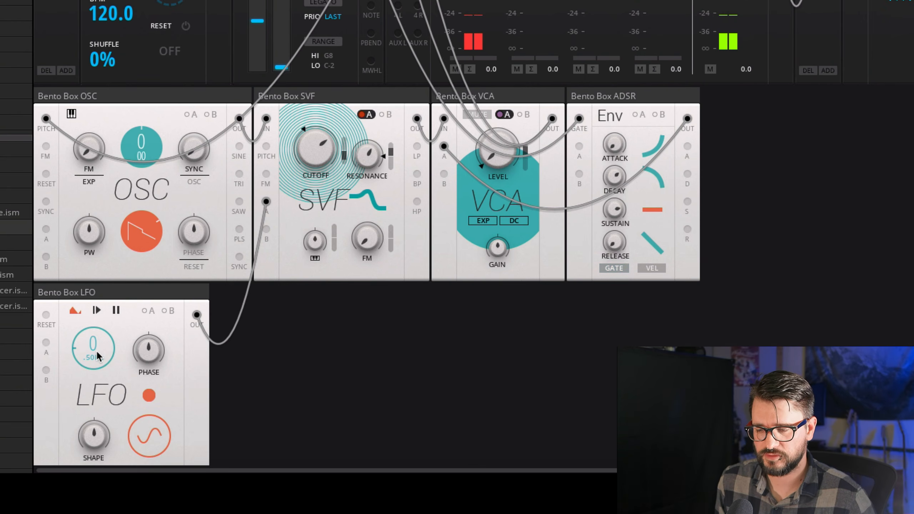
Change the LFO's waveform to a rising saw and increase its rate to about 5.59 Hz
mouse_move(96, 350)
left_mouse_down()
mouse_move(101, 257)
mouse_move(99, 351)
left_mouse_up()
mouse_move(148, 437)
left_mouse_down()
mouse_move(151, 311)
mouse_move(153, 444)
mouse_move(155, 347)
mouse_move(157, 432)
left_mouse_up()
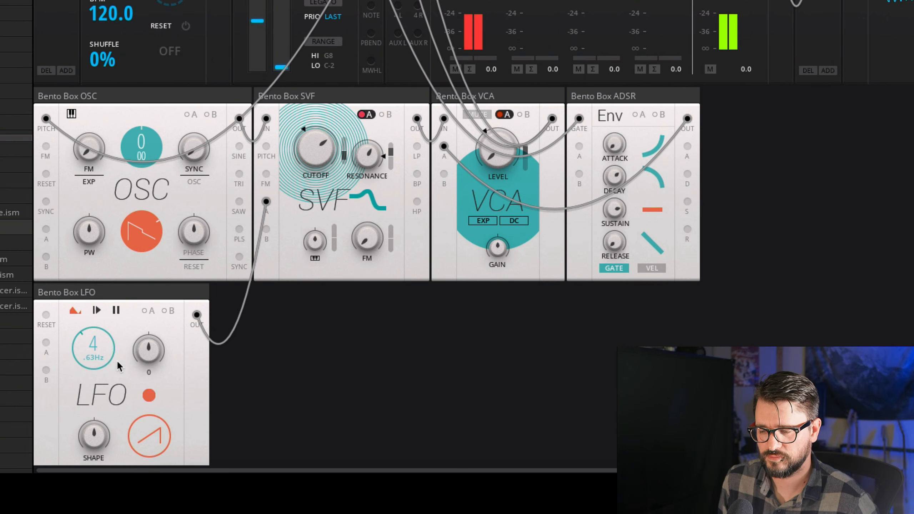
left_click_drag(103, 365, 103, 369)
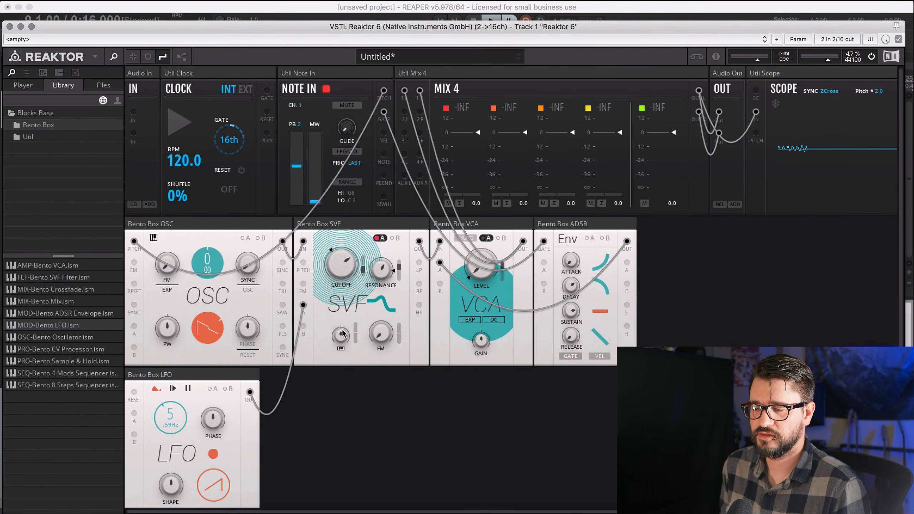
Add a Bento 8 Steps Sequencer block beside the LFO
left_click(75, 386)
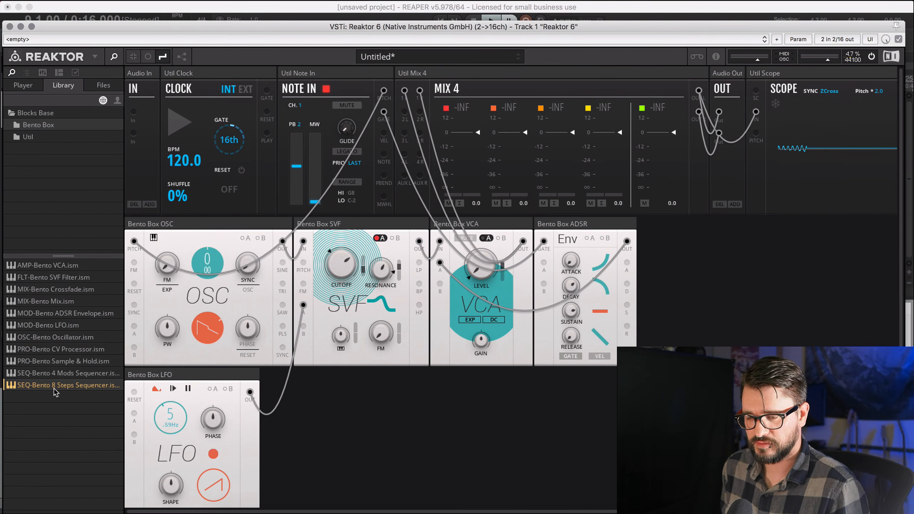
left_click_drag(53, 389, 321, 408)
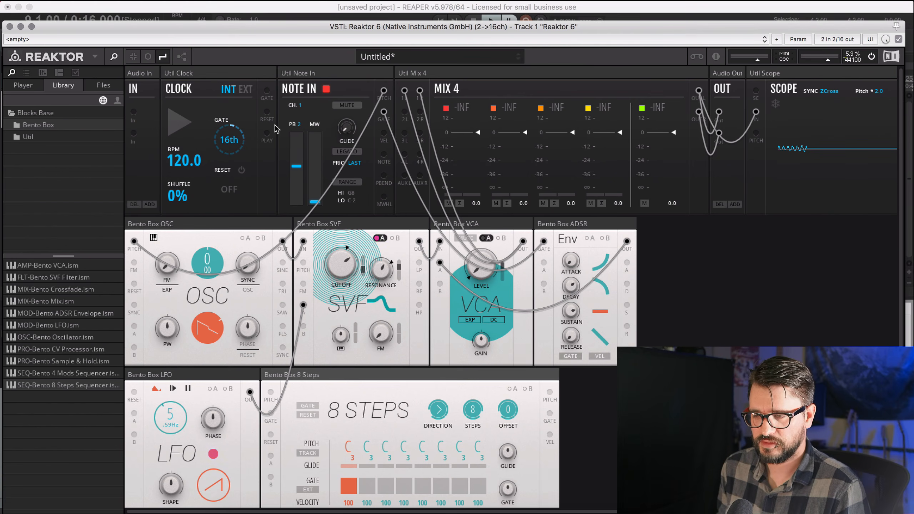
Wire the Clock's Gate output to the Gate input of the 8 Steps sequencer
left_click_drag(266, 91, 270, 416)
scroll(270, 416, "down", 1)
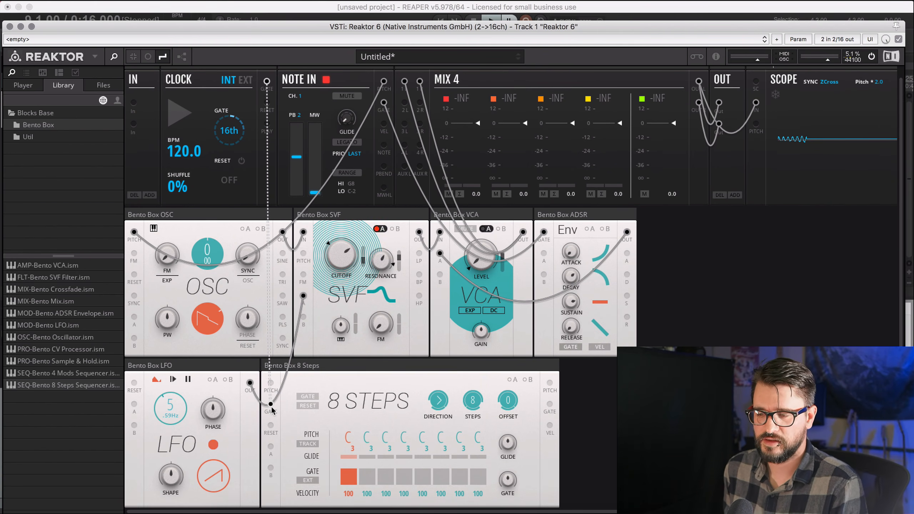
left_click_drag(271, 410, 271, 411)
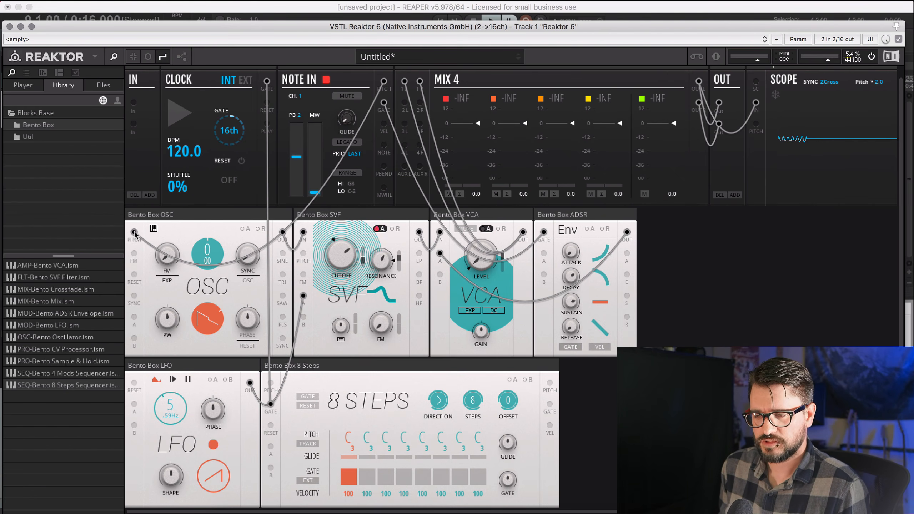
Reroute the Note In Pitch wire from the OSC to the 8 Steps Pitch input, and connect the sequencer's Pitch output to the OSC's Pitch input
left_click_drag(194, 231, 195, 233)
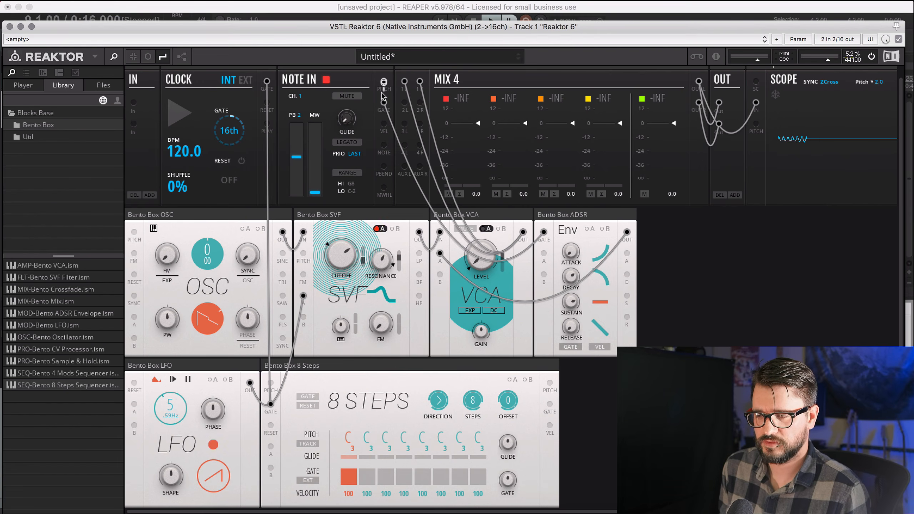
left_click_drag(371, 132, 268, 387)
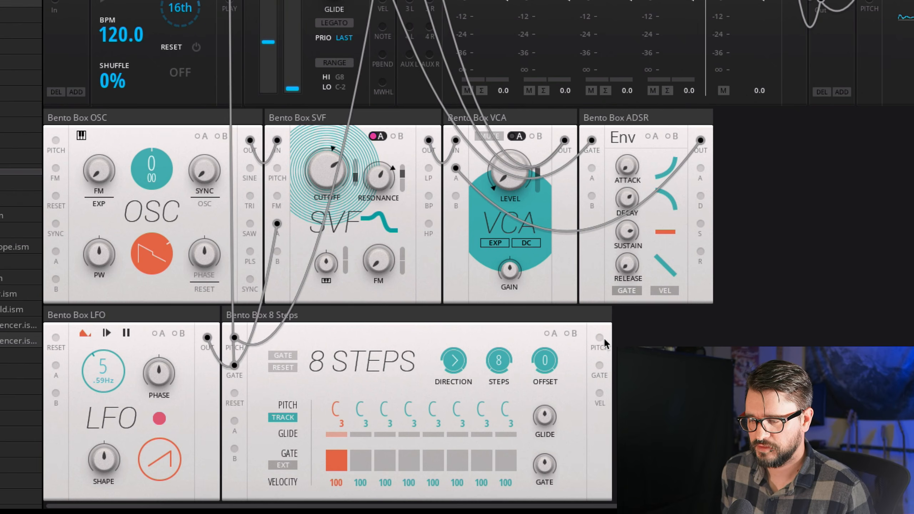
mouse_move(599, 338)
left_mouse_down()
mouse_move(579, 324)
mouse_move(356, 292)
mouse_move(87, 140)
mouse_move(55, 140)
left_mouse_up()
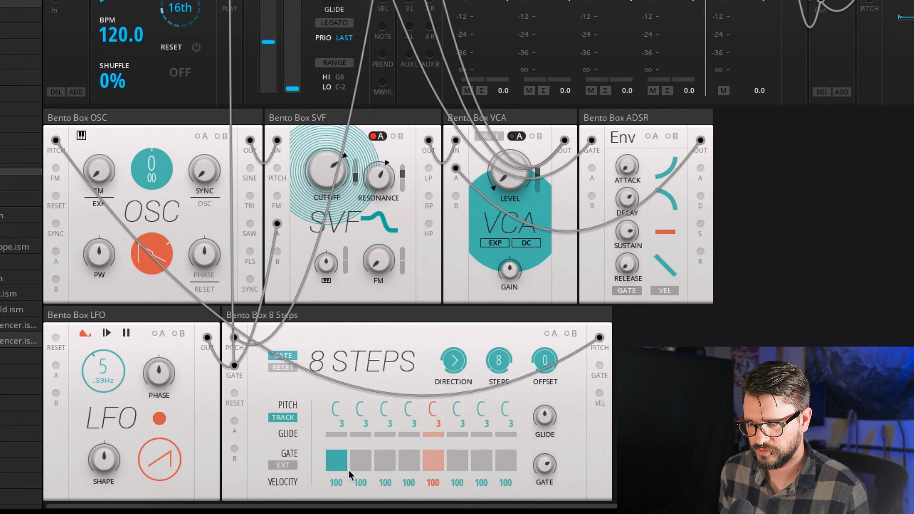
Enable the gates of all eight steps, and replace the Note In wire on the ADSR's Gate input with one from the sequencer's Gate output
left_click_drag(384, 462, 502, 462)
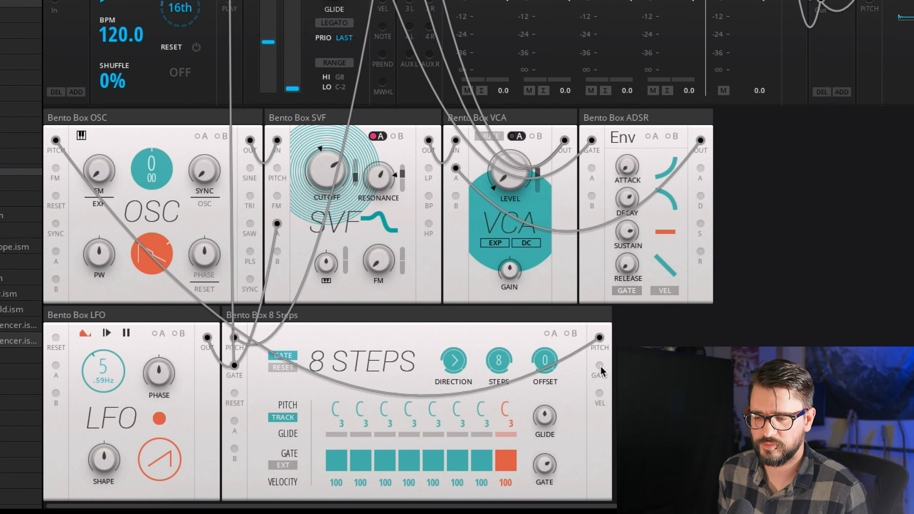
left_click_drag(600, 366, 591, 141)
right_click(585, 134)
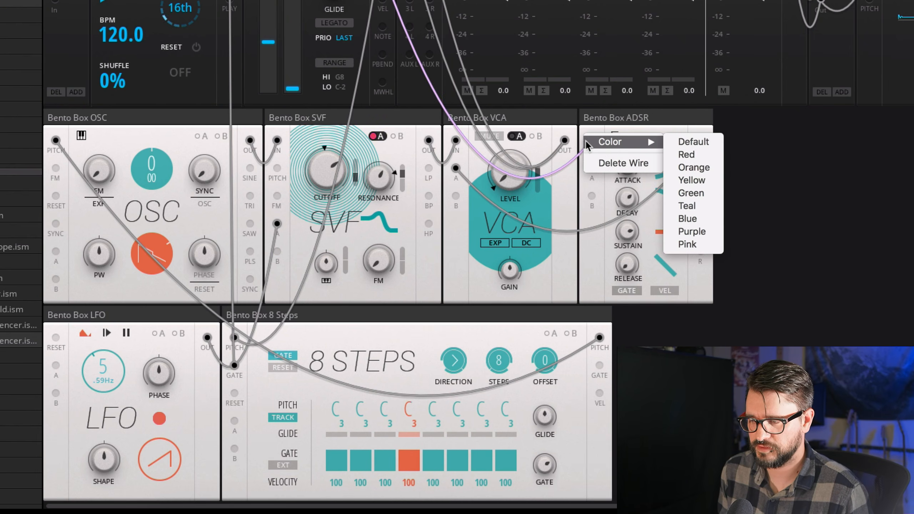
left_click(615, 163)
left_click_drag(599, 365, 591, 141)
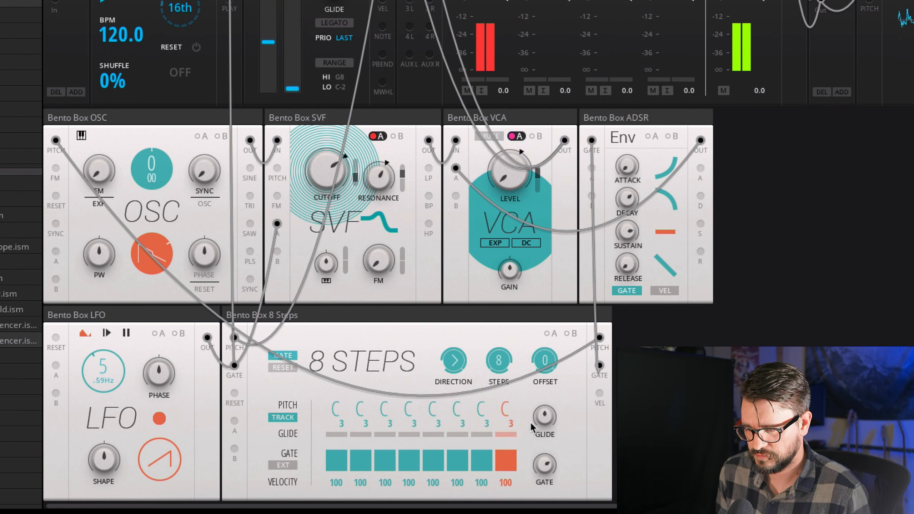
Shorten the sequencer's gate length to about 27.3 and turn off the gates of steps 2, 4, 6 and 8
left_click_drag(543, 466, 544, 513)
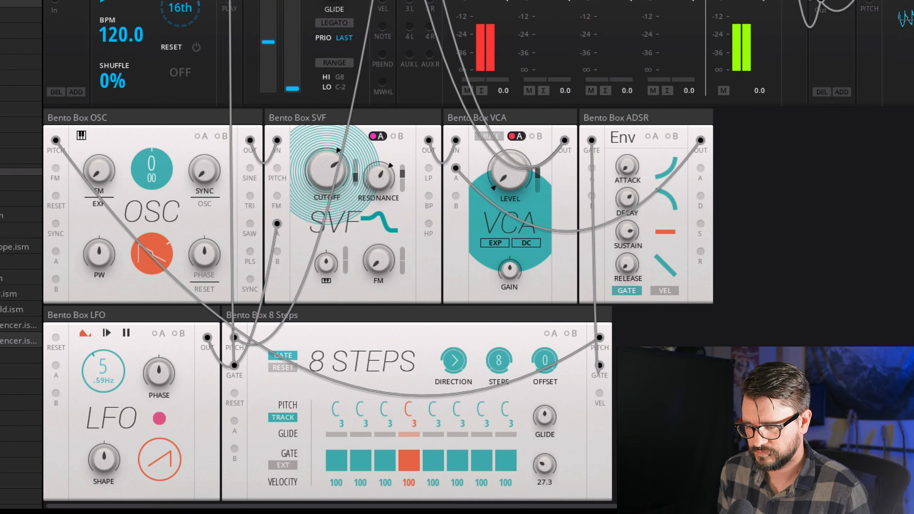
left_click(364, 462)
left_click(405, 463)
left_click(455, 462)
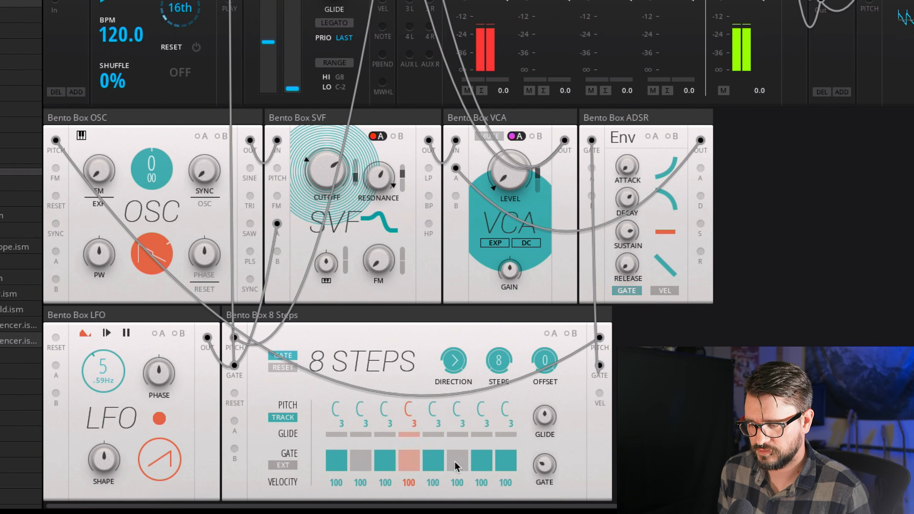
left_click(507, 462)
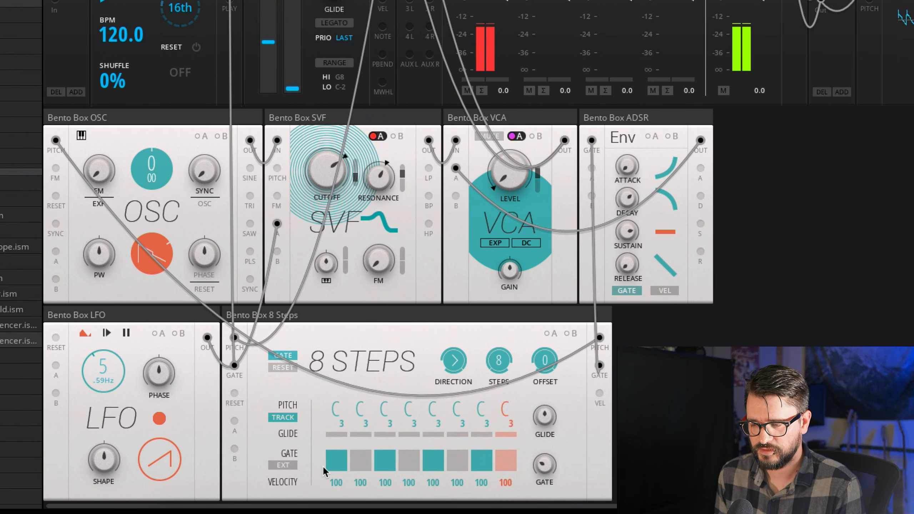
Give sequencer step 3 glide and the pitch A3, and turn the gates of steps 2 and 4 back on
left_click(390, 433)
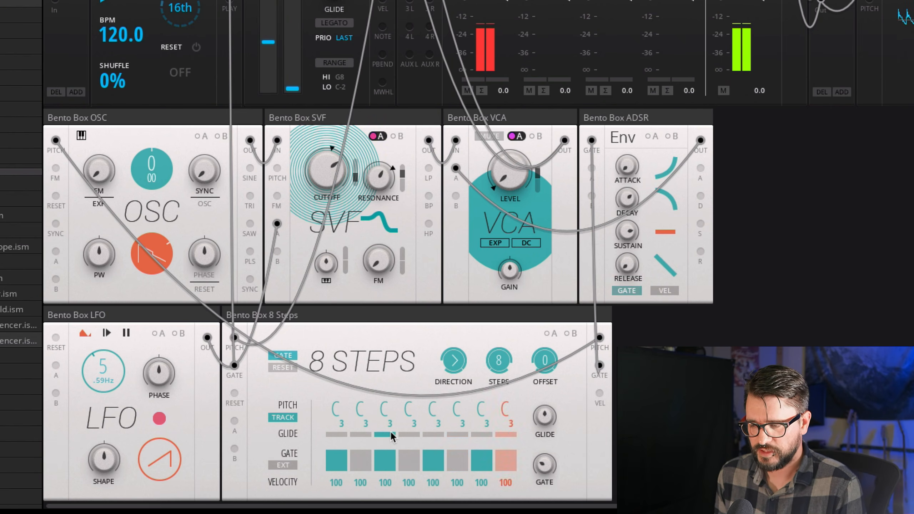
left_click_drag(385, 411, 387, 393)
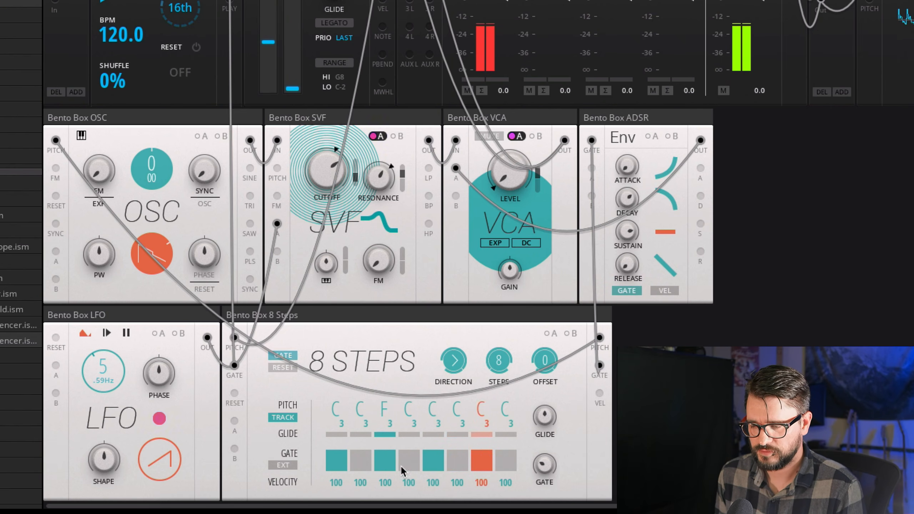
left_click(362, 456)
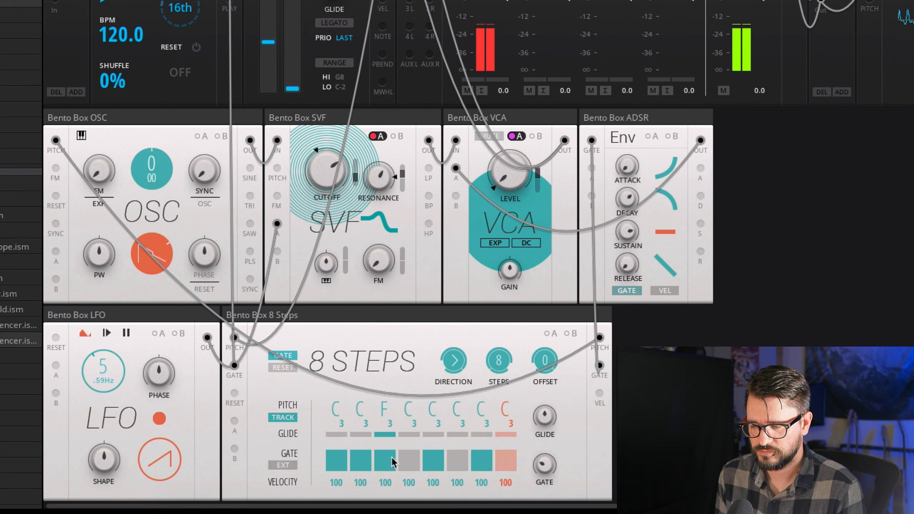
left_click(402, 460)
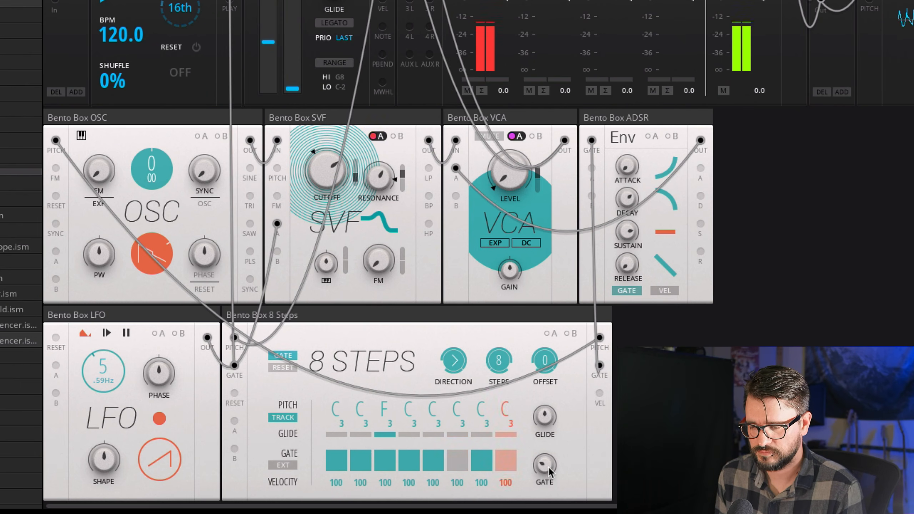
mouse_move(384, 412)
left_mouse_down()
mouse_move(387, 391)
mouse_move(388, 421)
left_mouse_up()
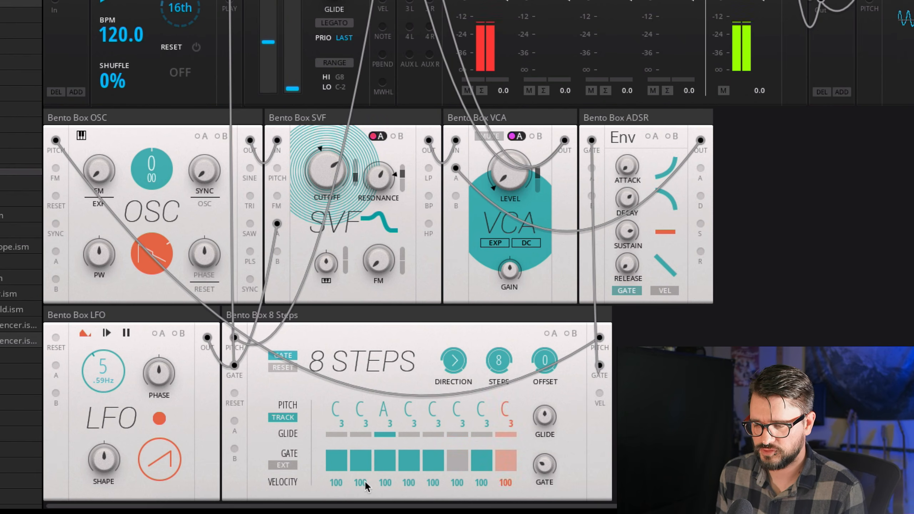
Set the velocity of step 3 to 81 and step 5 to 88, and adjust the sequencer's gate length
left_click_drag(391, 482, 434, 497)
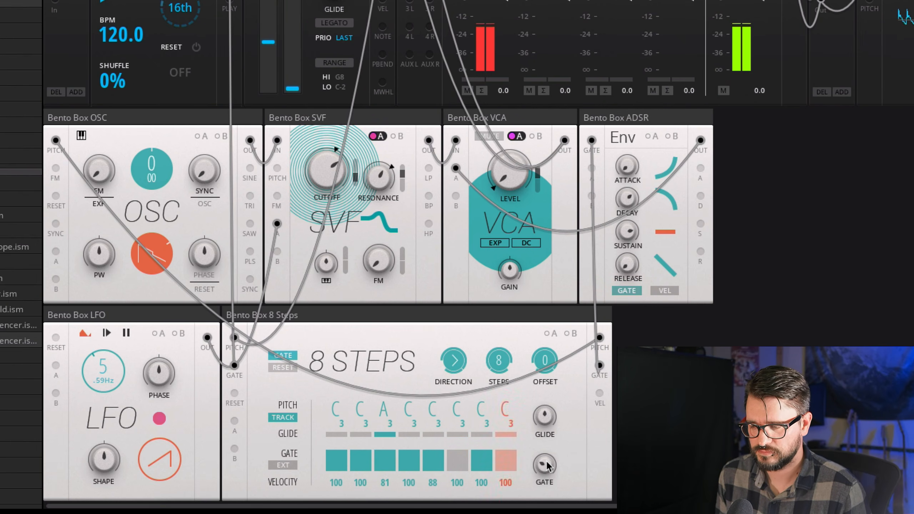
left_click_drag(548, 466, 551, 439)
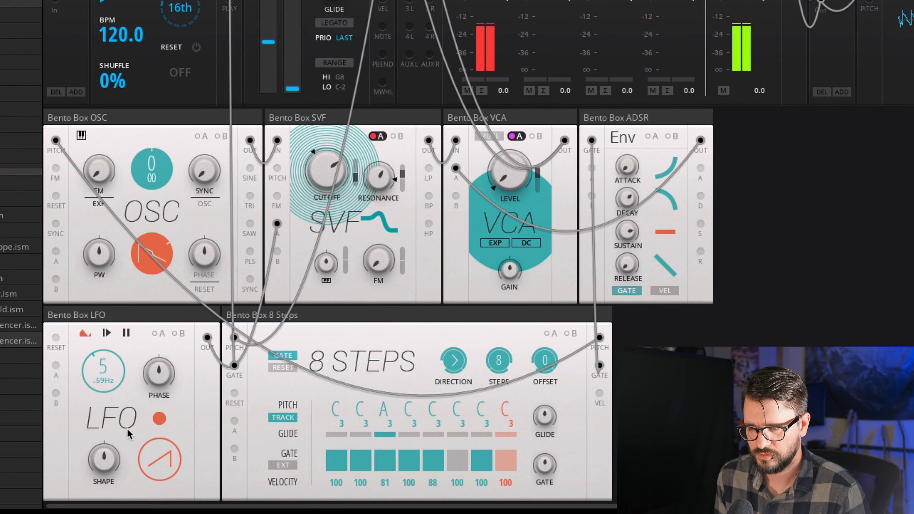
Change the LFO to a sine wave at about 1.71 Hz and lower the SVF's resonance to about 42.1
left_click_drag(167, 471, 168, 513)
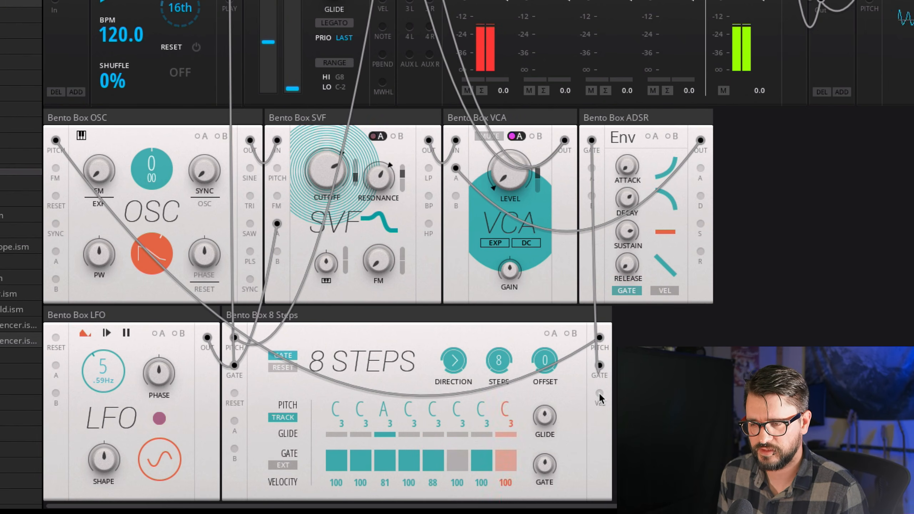
left_click_drag(599, 393, 601, 395)
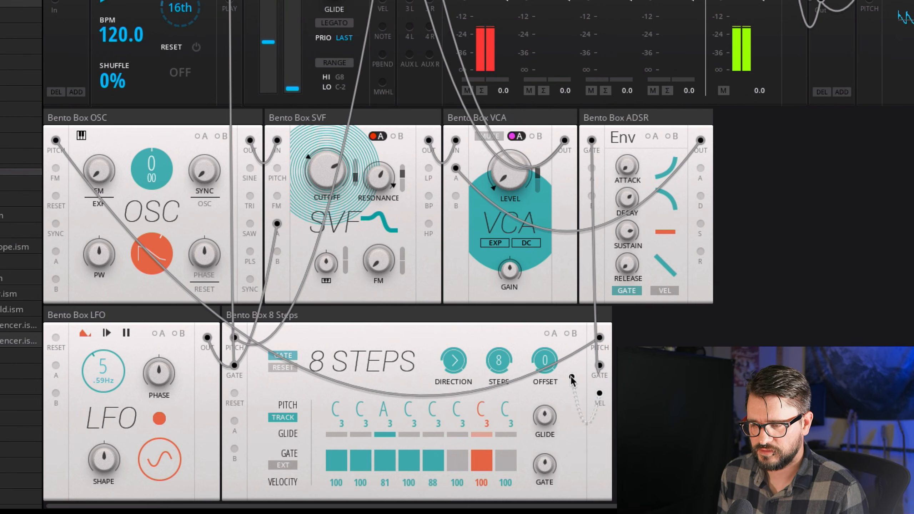
left_click_drag(385, 206, 386, 213)
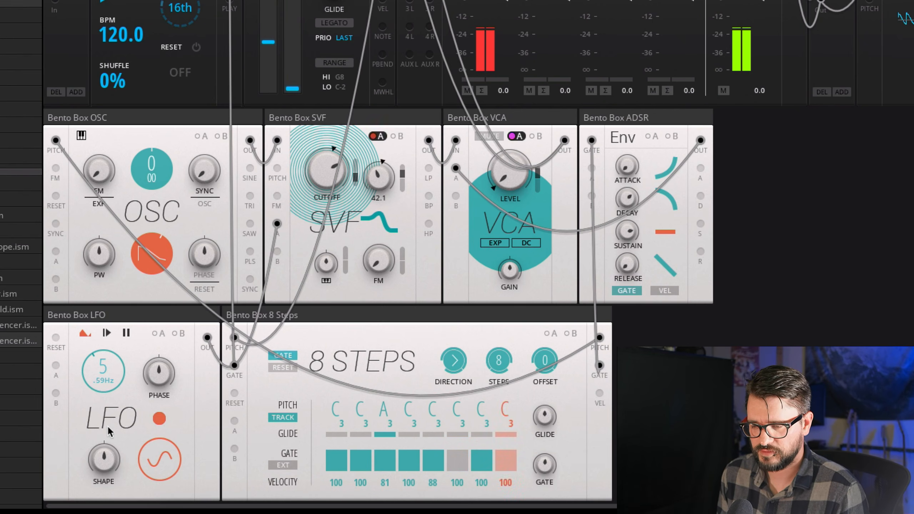
left_click_drag(102, 378, 102, 383)
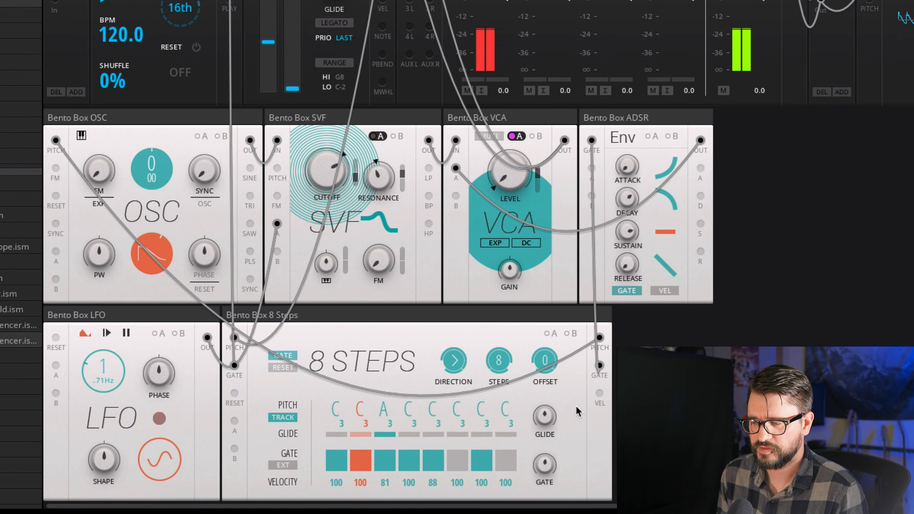
Connect the sequencer's Vel output to the OSC's A input to modulate the oscillator's waveform, and vary the step velocities
left_click_drag(599, 394, 56, 252)
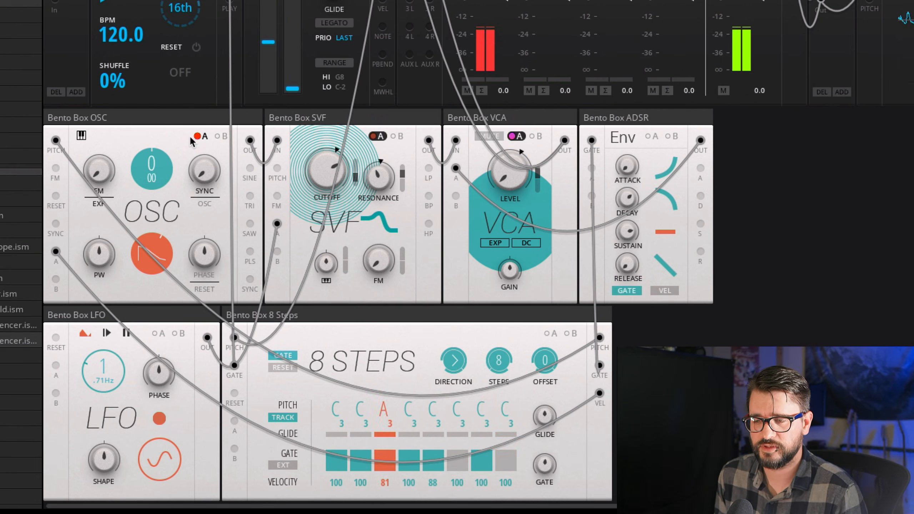
left_click(204, 137)
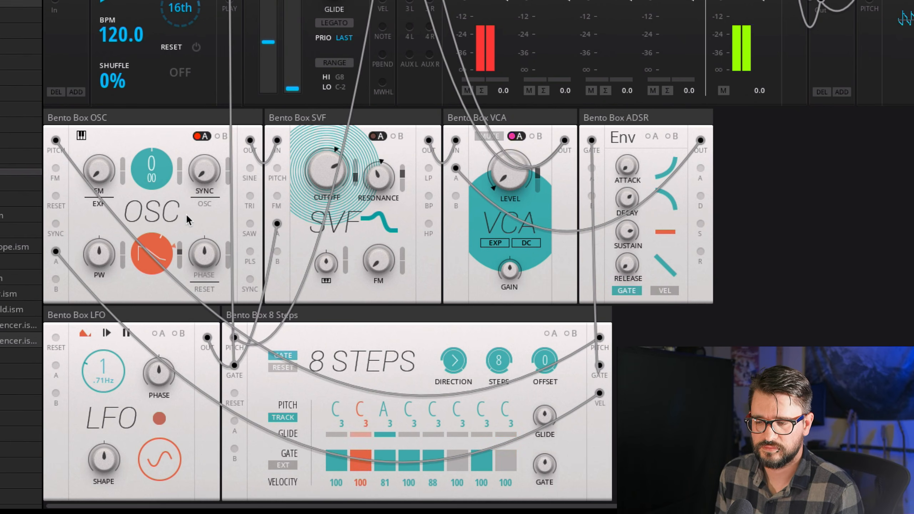
left_click_drag(357, 484, 496, 509)
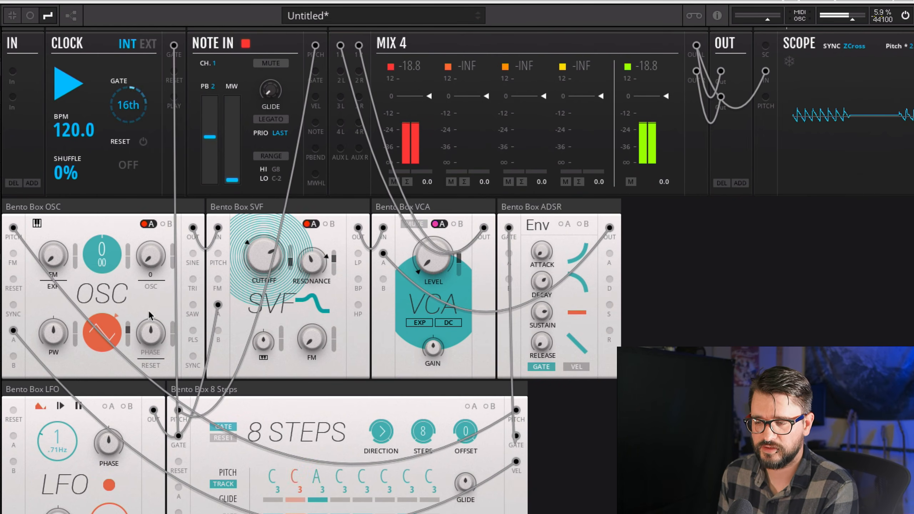
Try the OSC's Saw output on Mix 4 channel 3 at about -10.2 dB, remove that wire, and stop the clock
left_click_drag(193, 306, 339, 96)
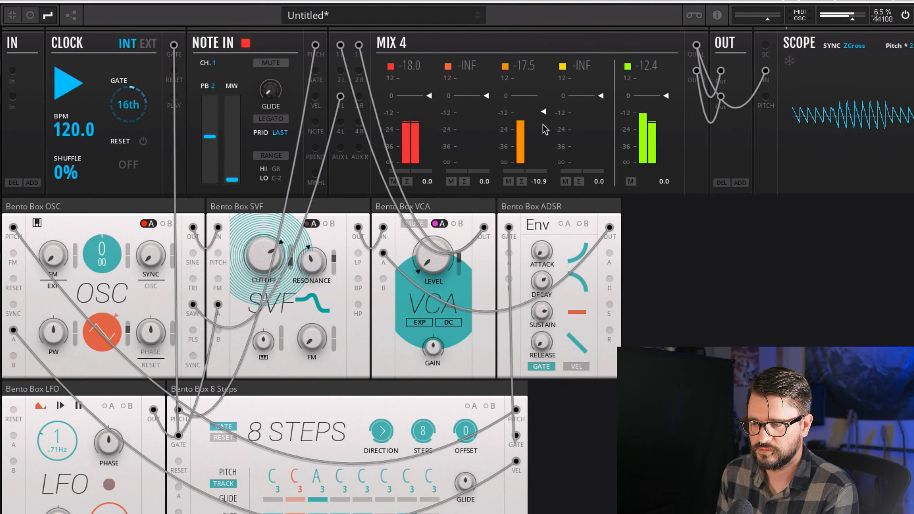
left_click_drag(544, 129, 543, 123)
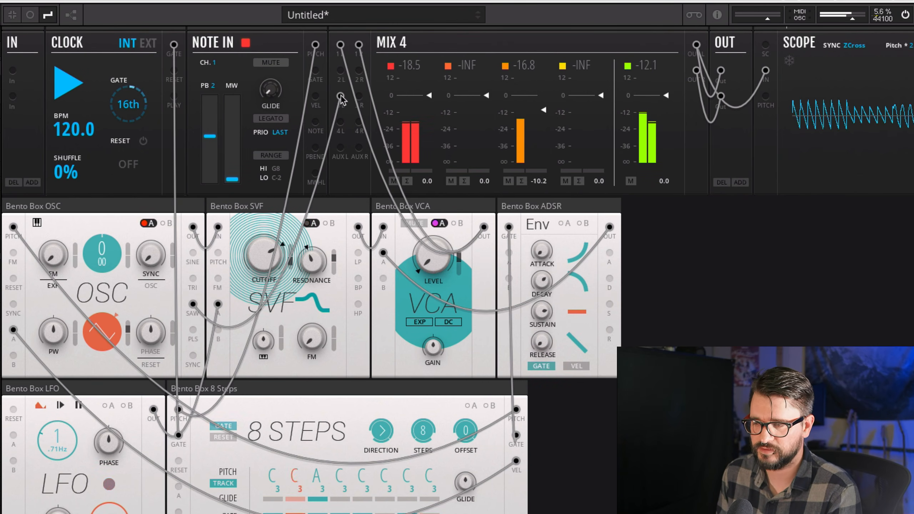
left_click_drag(341, 98, 350, 173)
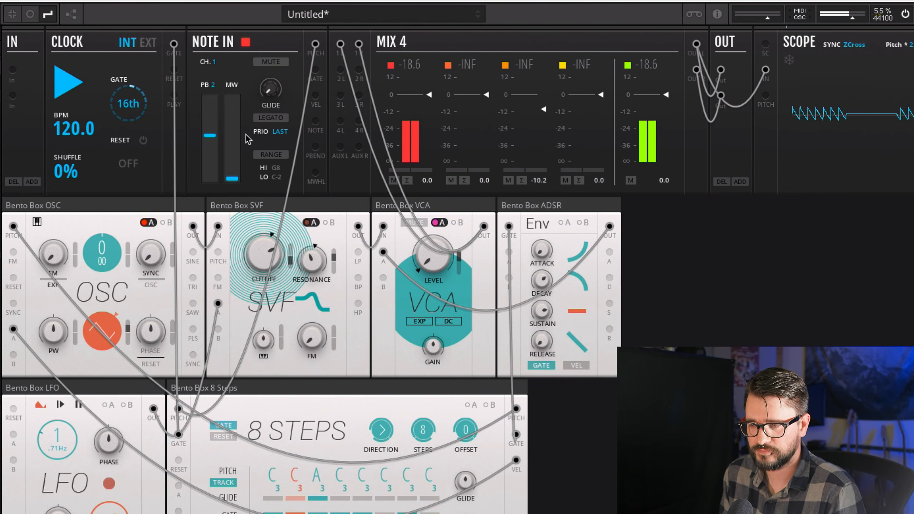
left_click(74, 86)
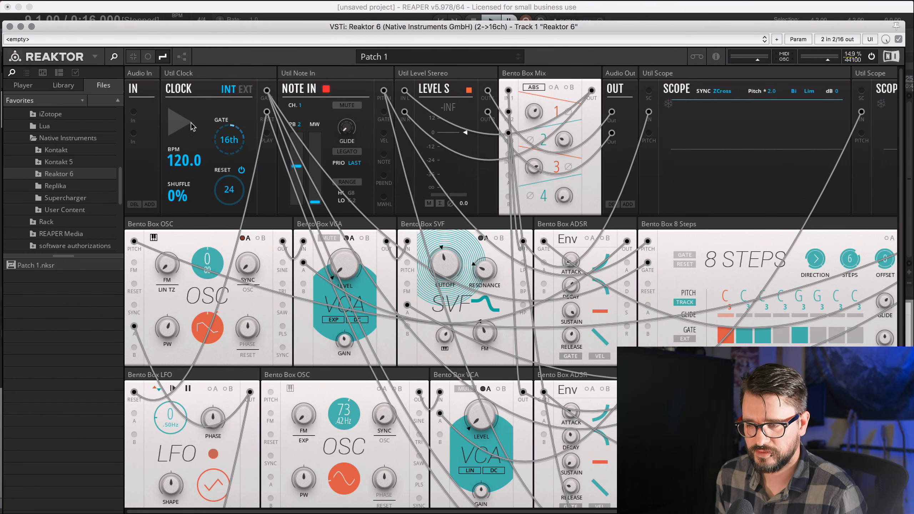
Start the clock of Patch 1 and look over its rows of connected blocks
left_click(174, 121)
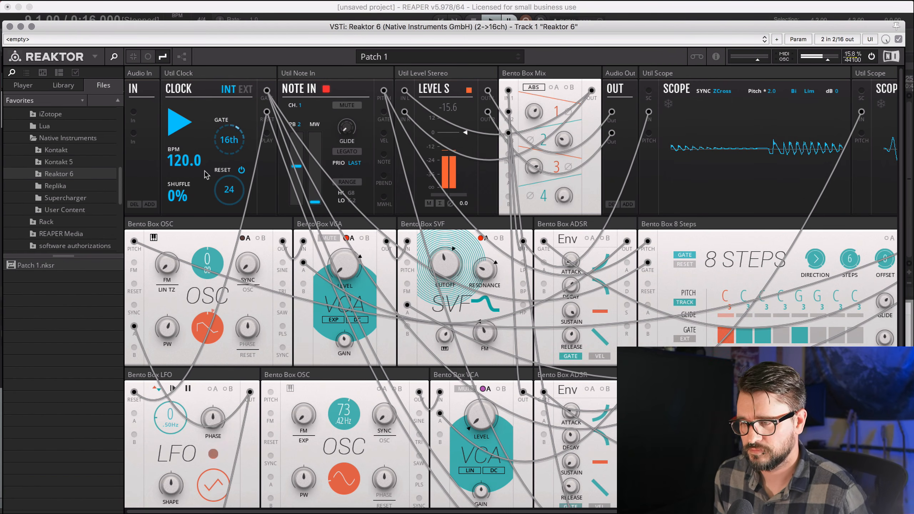
left_click_drag(337, 26, 335, 26)
scroll(353, 329, "down", 6)
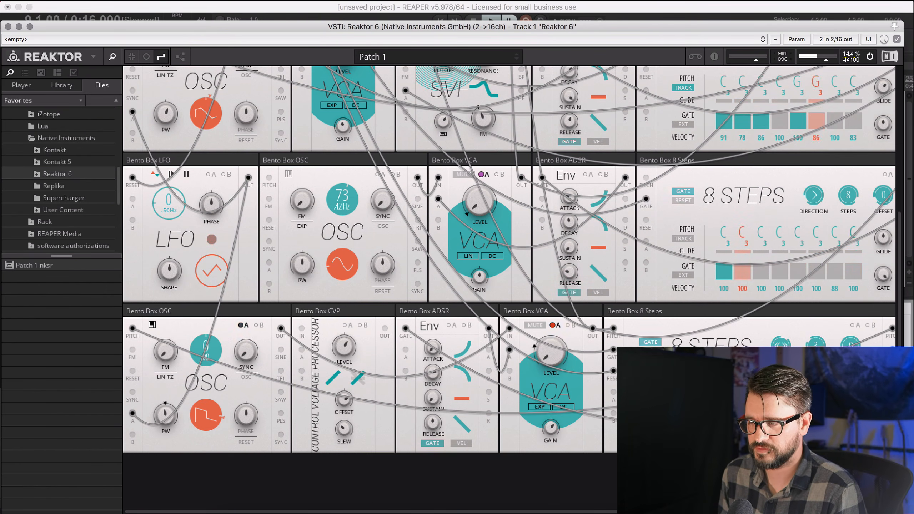
scroll(384, 330, "up", 5)
scroll(385, 330, "up", 1)
Vary the individual channel levels of the Bento Mix in Patch 1 to audition its separate voices
left_click_drag(532, 112, 533, 170)
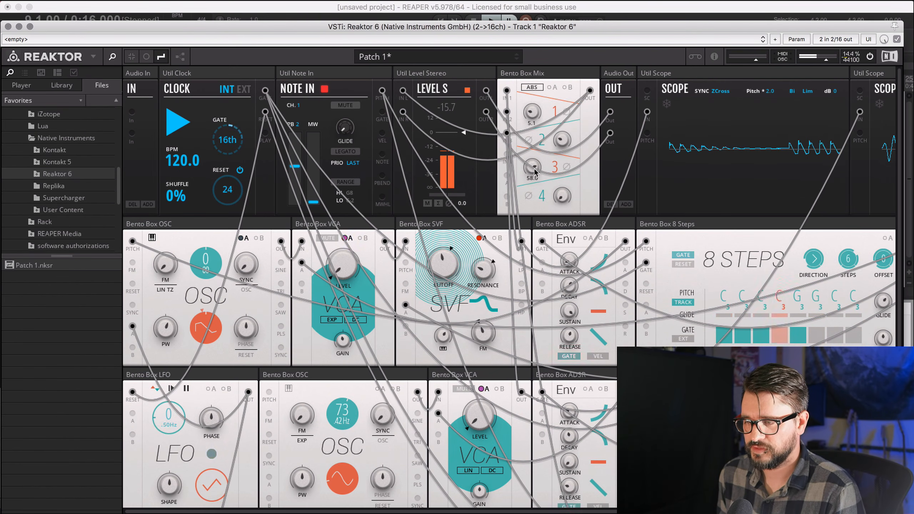
scroll(768, 223, "right", 5)
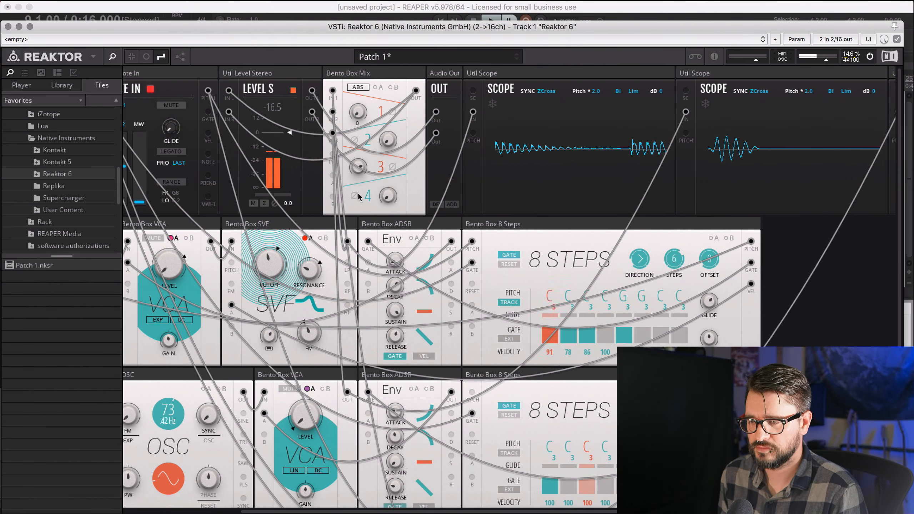
left_click_drag(359, 191, 387, 121)
scroll(185, 129, "left", 5)
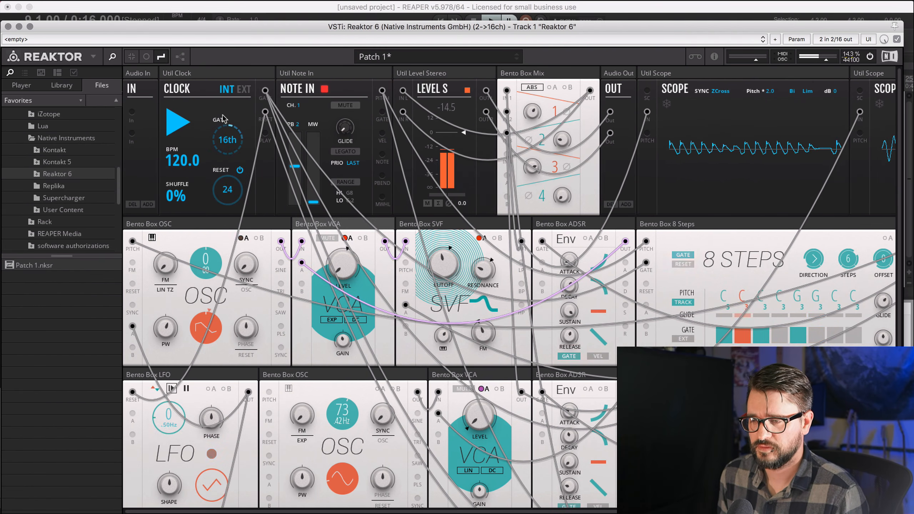